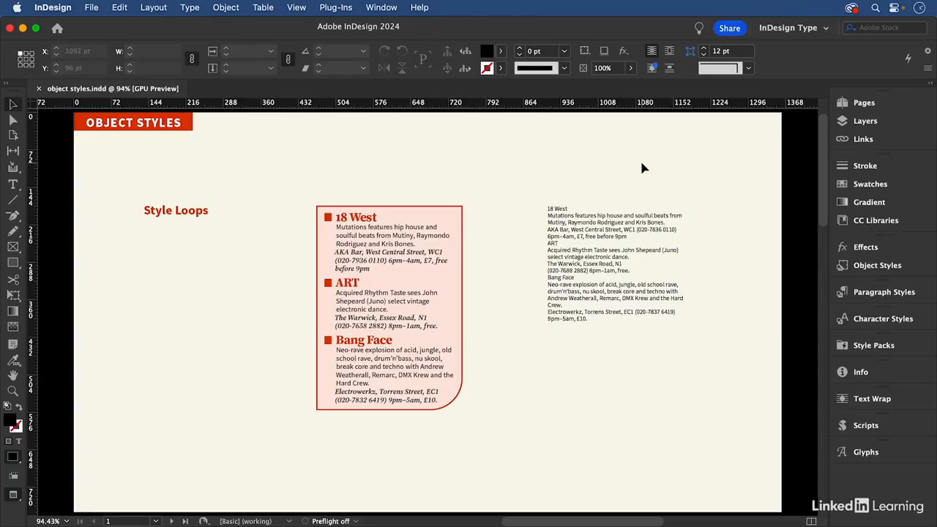
- Open the options of the style loop object style applied to the pink listings frame and review its Fill settings
left_click(448, 211)
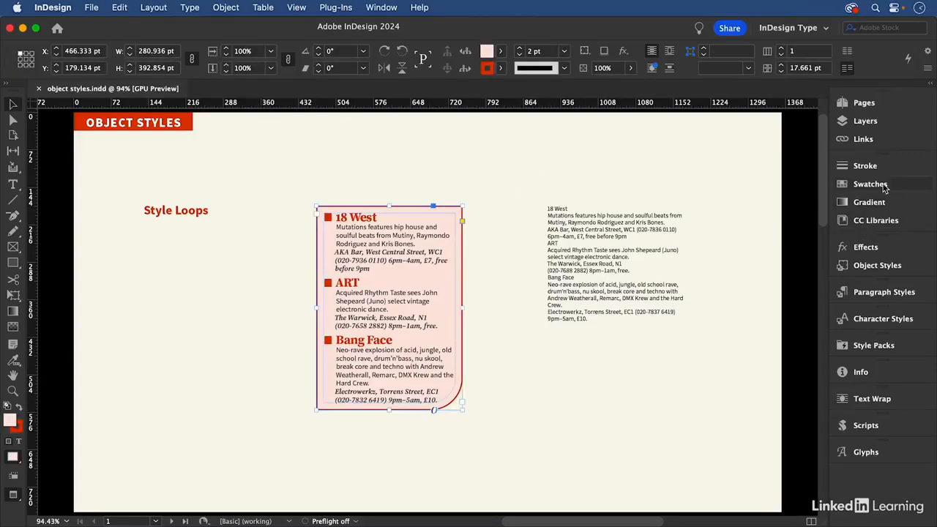
left_click(890, 265)
right_click(740, 335)
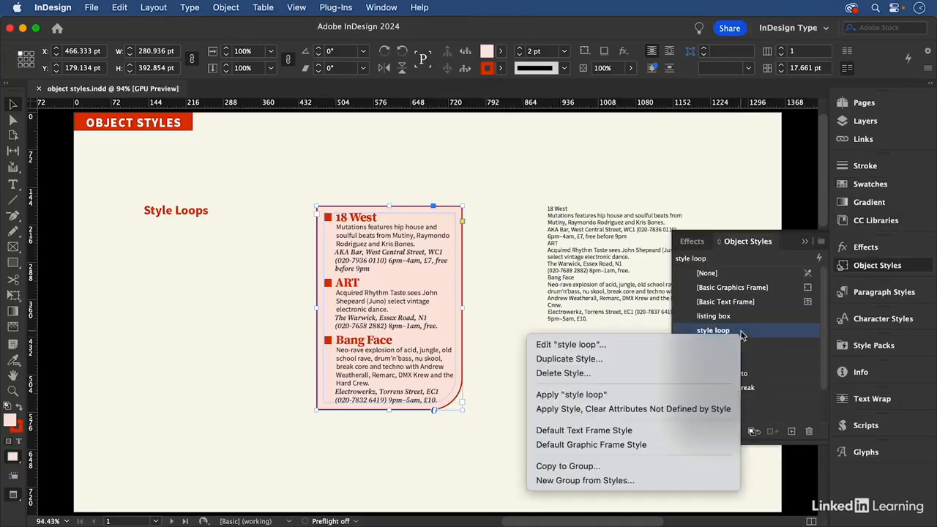
left_click(740, 344)
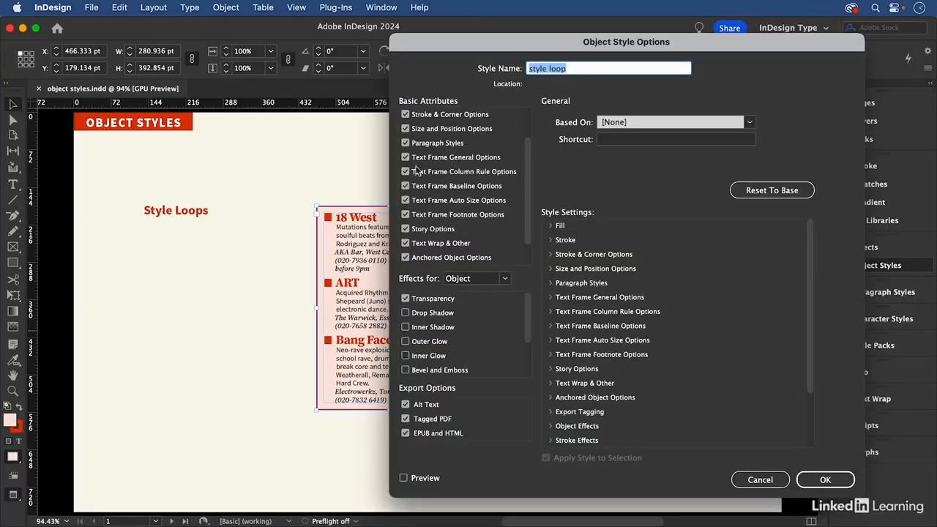
left_click_drag(528, 151, 529, 109)
scroll(417, 132, "up", 1)
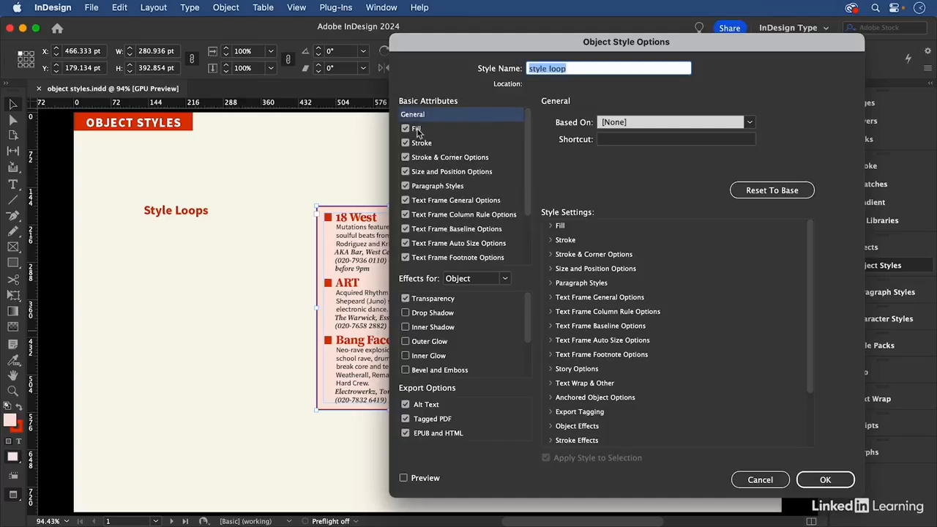
left_click(416, 130)
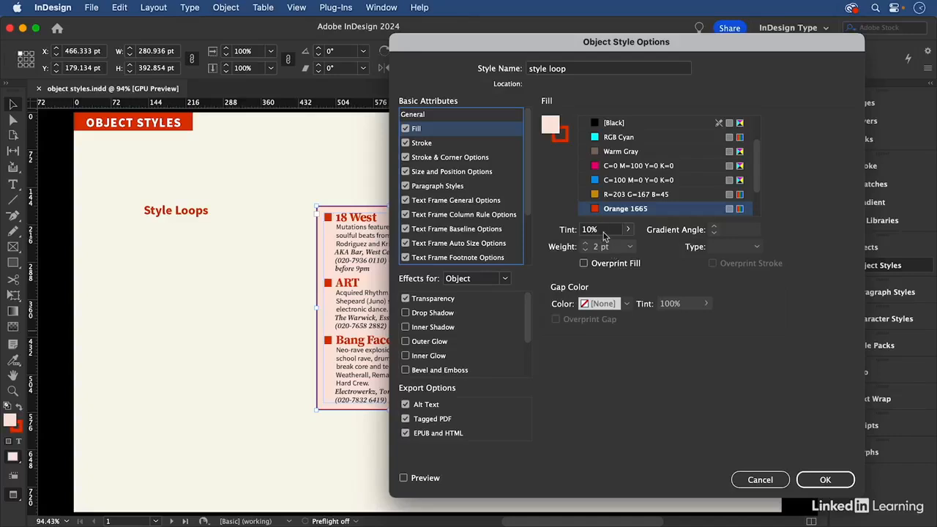
left_click(600, 229)
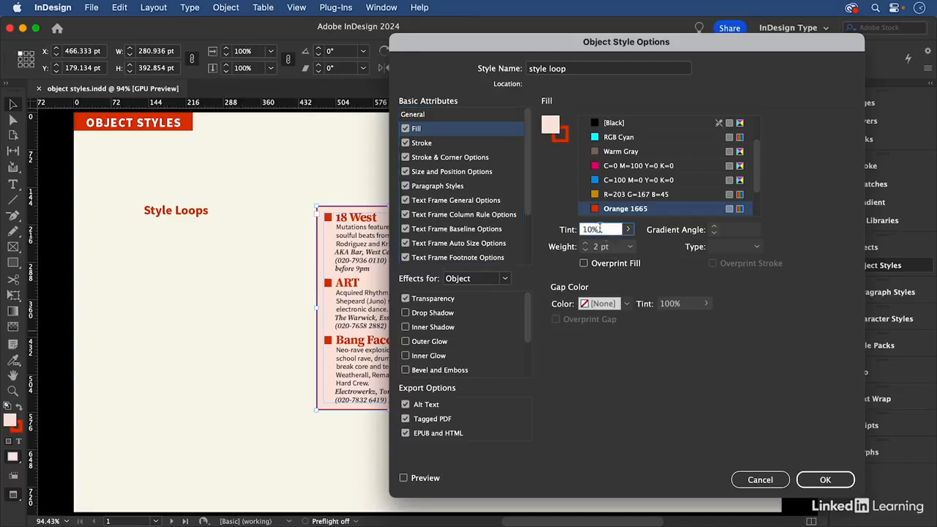
- Review the object style's Stroke & Corner Options and Text Frame General Options inset spacing, and close the options without saving
left_click(470, 160)
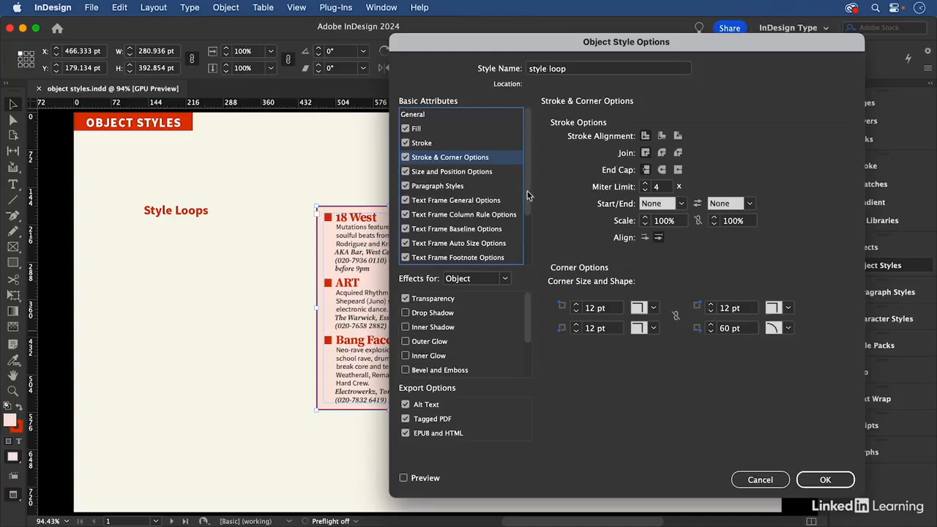
scroll(461, 190, "down", 1)
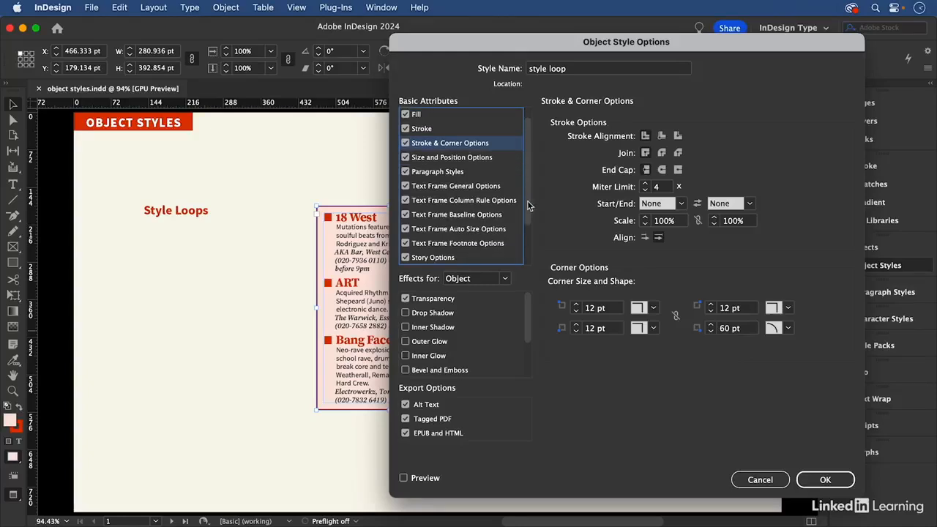
scroll(527, 205, "down", 3)
scroll(526, 205, "up", 3)
left_click(461, 188)
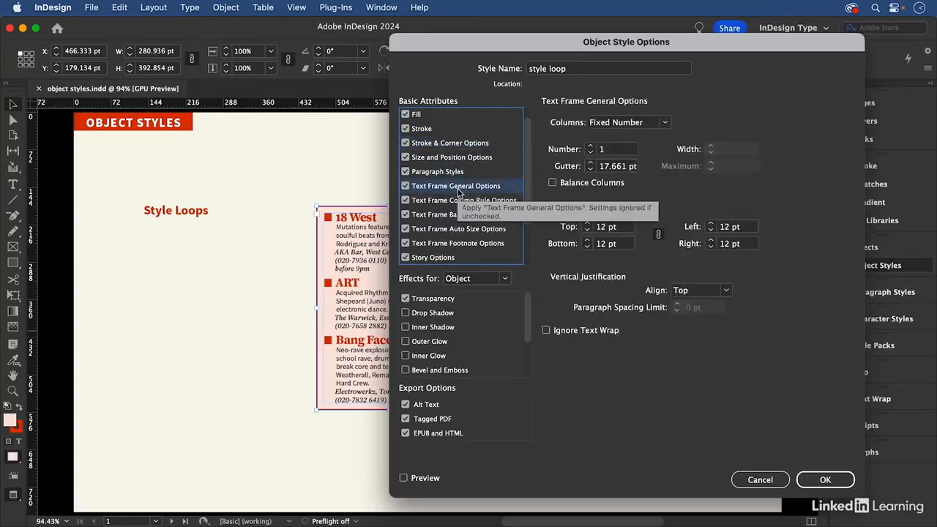
left_click(618, 230)
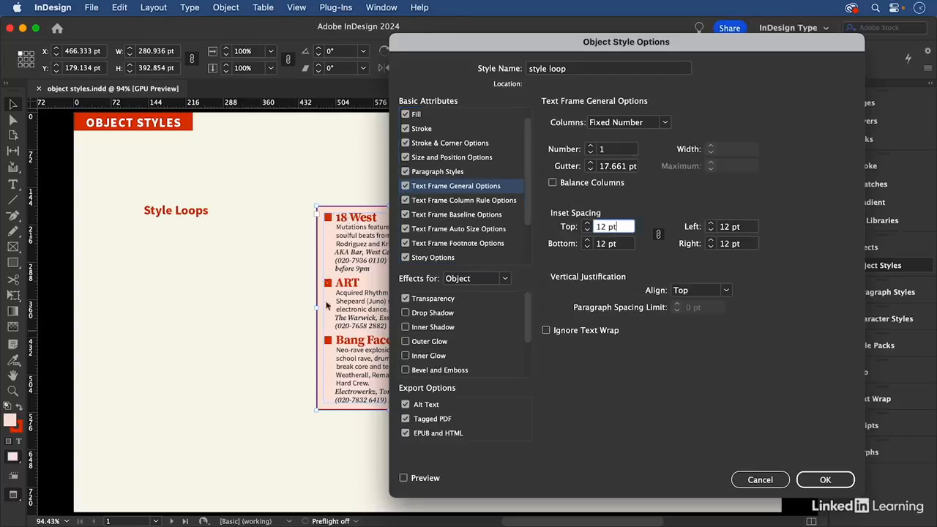
left_click(773, 482)
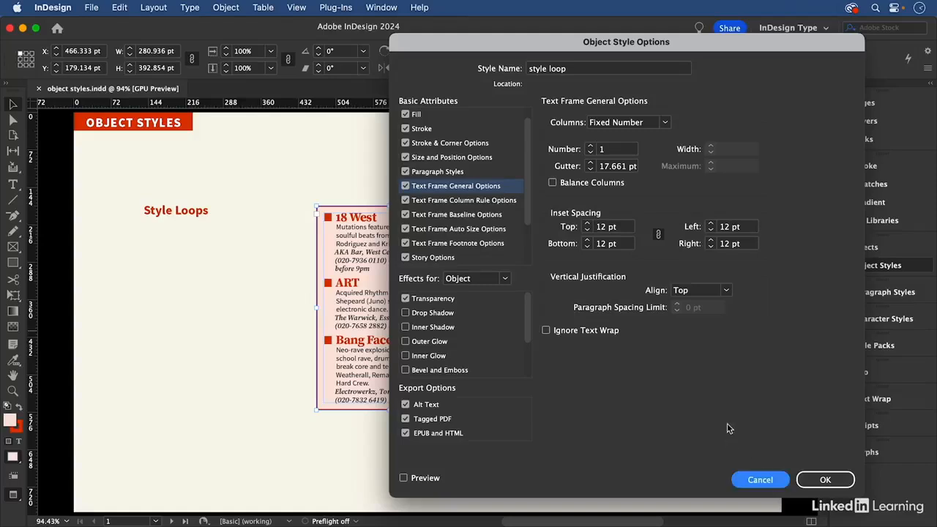
left_click(760, 480)
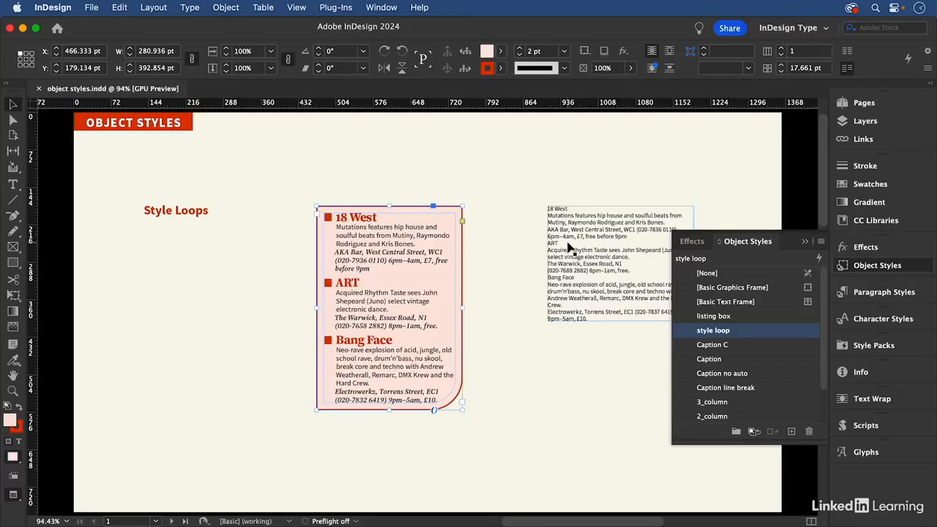
- Place the text cursor in the pink frame's 18 West heading and check the Next Style setting of its 01title paragraph style
scroll(569, 248, "right", 5)
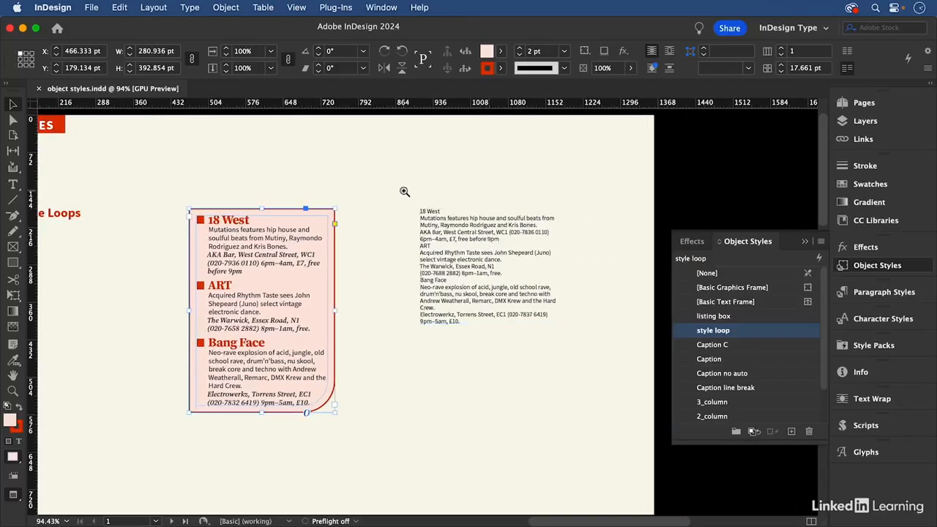
left_click(467, 183)
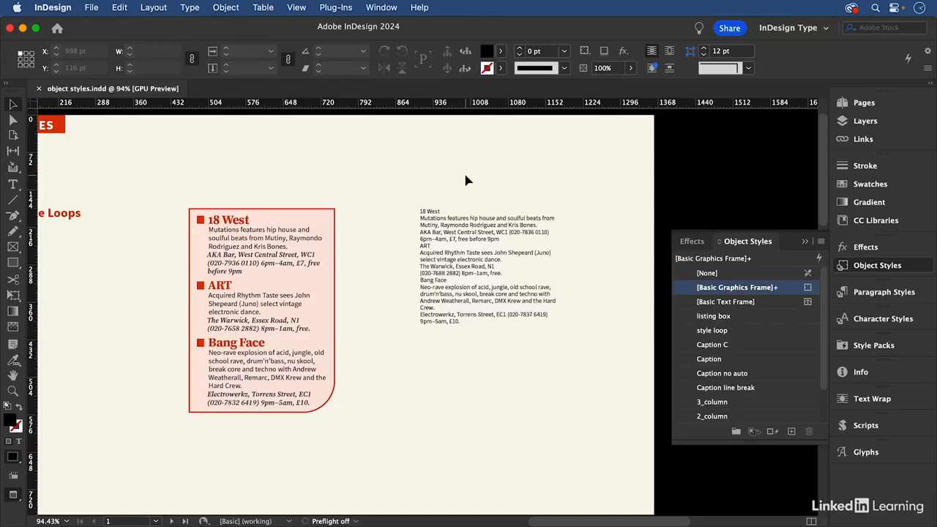
key("super+space")
left_click_drag(391, 178, 587, 418)
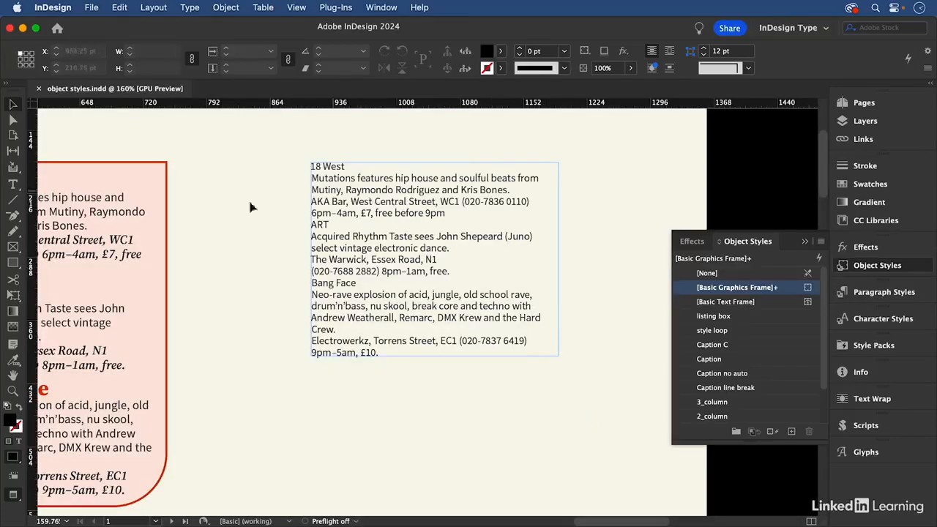
scroll(195, 211, "left", 5)
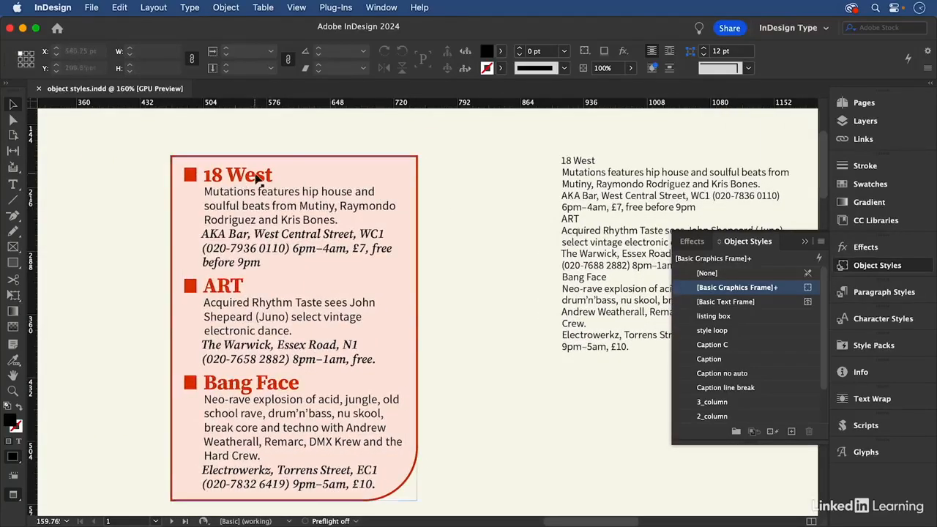
double_click(257, 178)
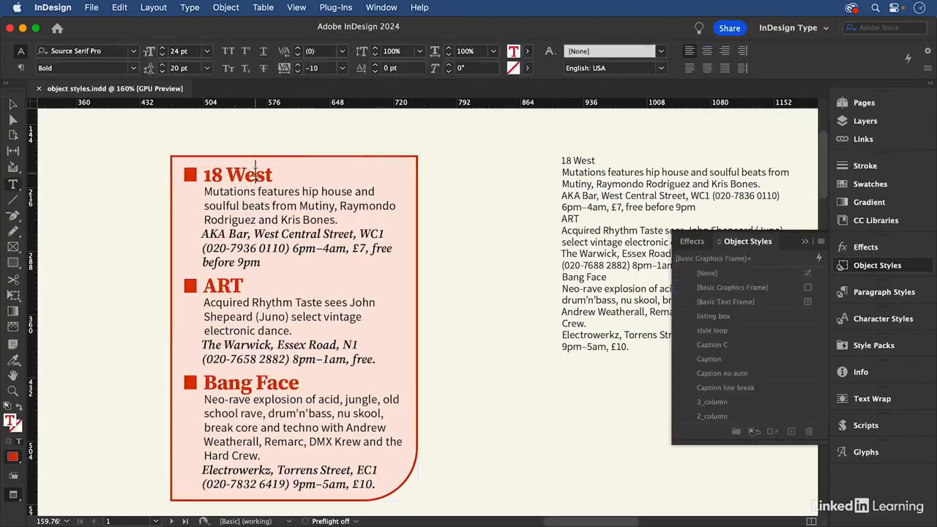
left_click(910, 292)
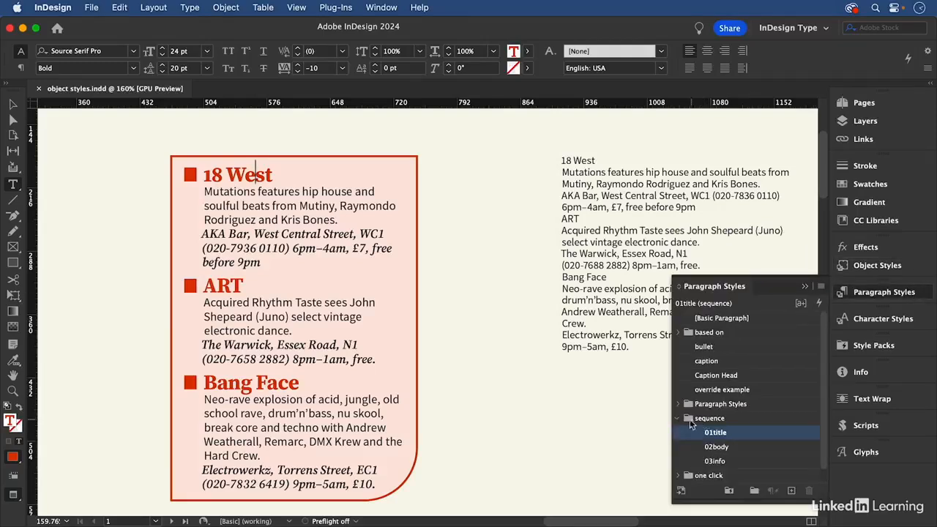
right_click(733, 434)
left_click(758, 389)
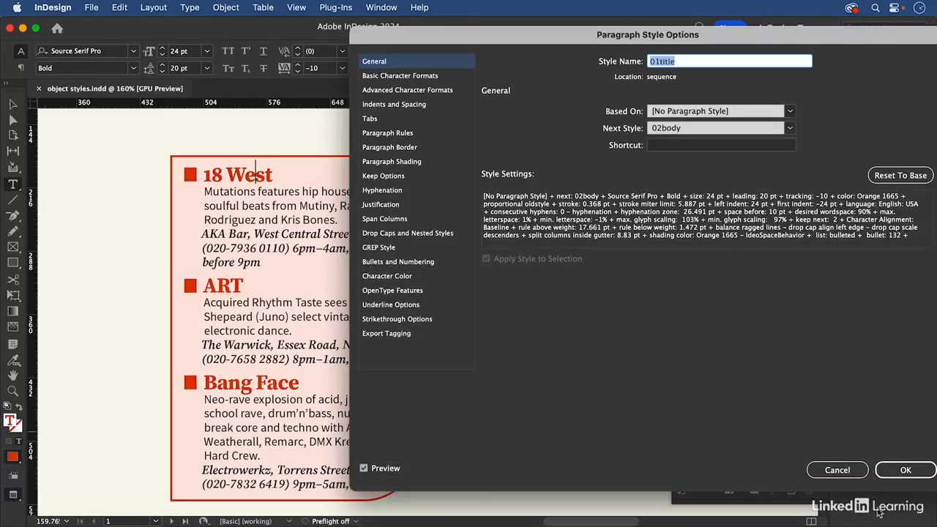
left_click(837, 470)
- Check the Next Style settings of the 02body and 03info paragraph styles in the sequence group
right_click(774, 445)
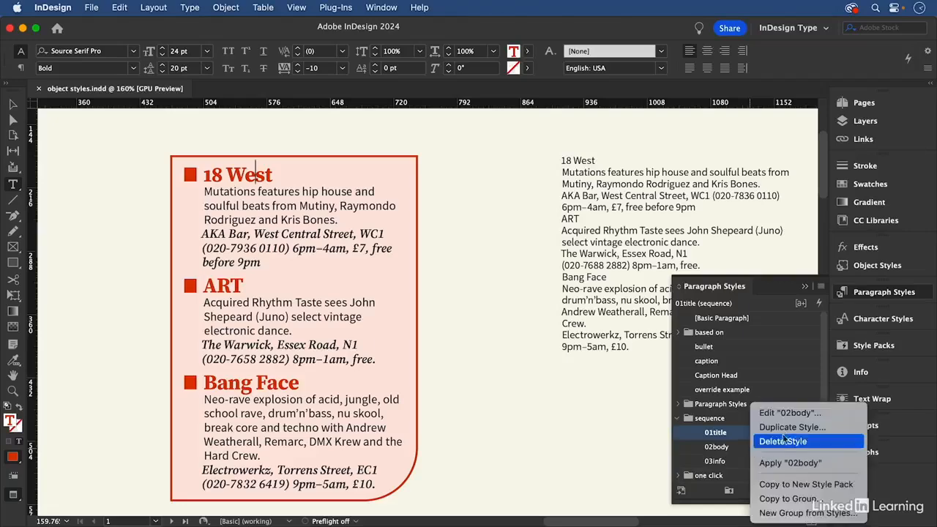
left_click(787, 413)
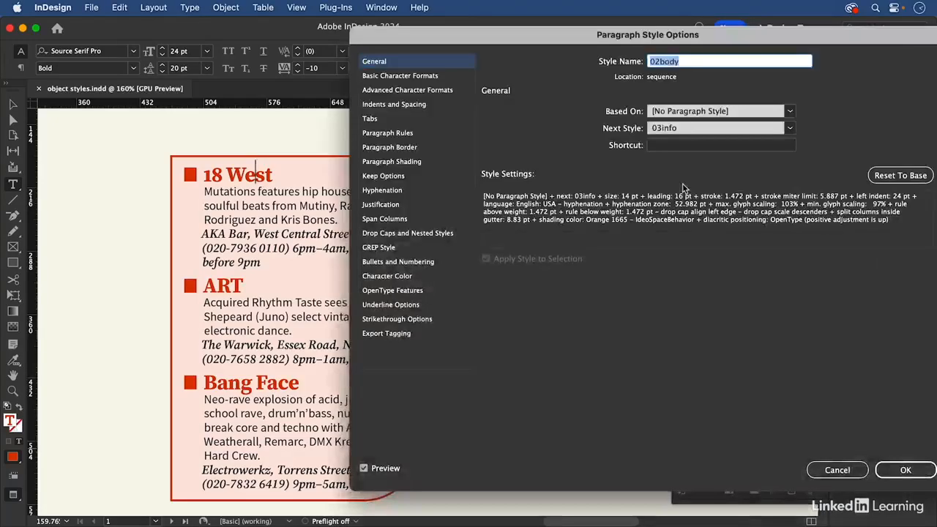
left_click(835, 471)
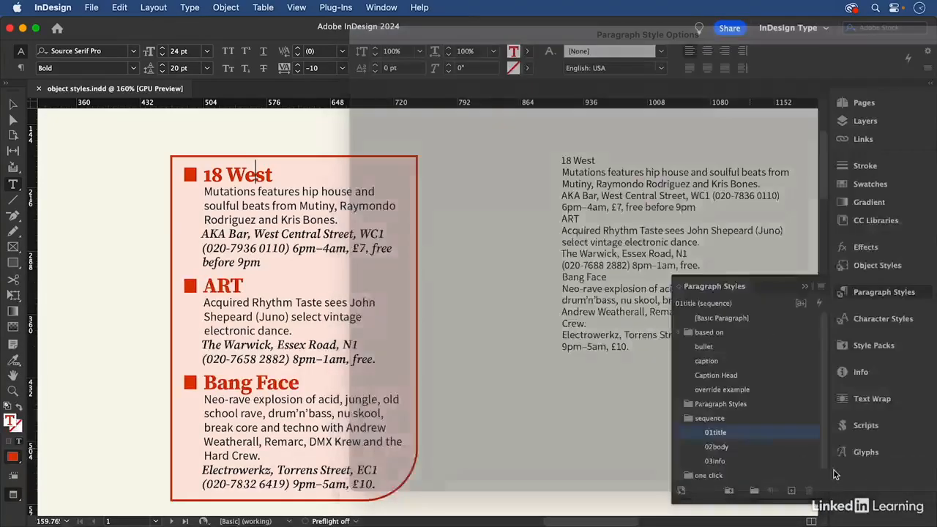
right_click(737, 465)
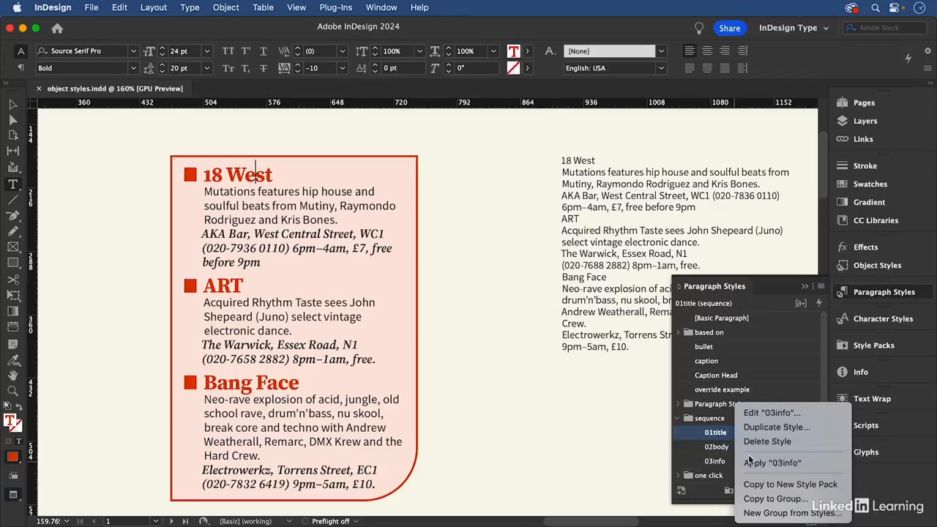
left_click(775, 416)
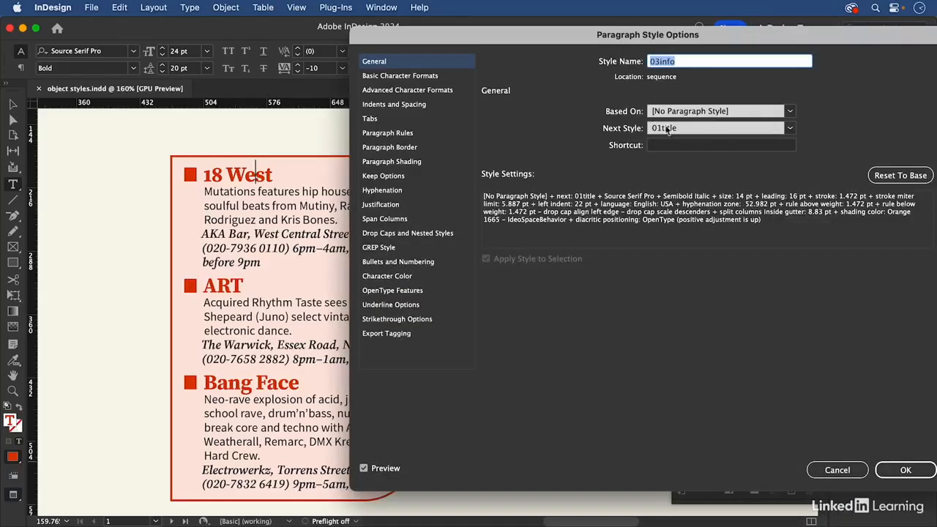
left_click(843, 473)
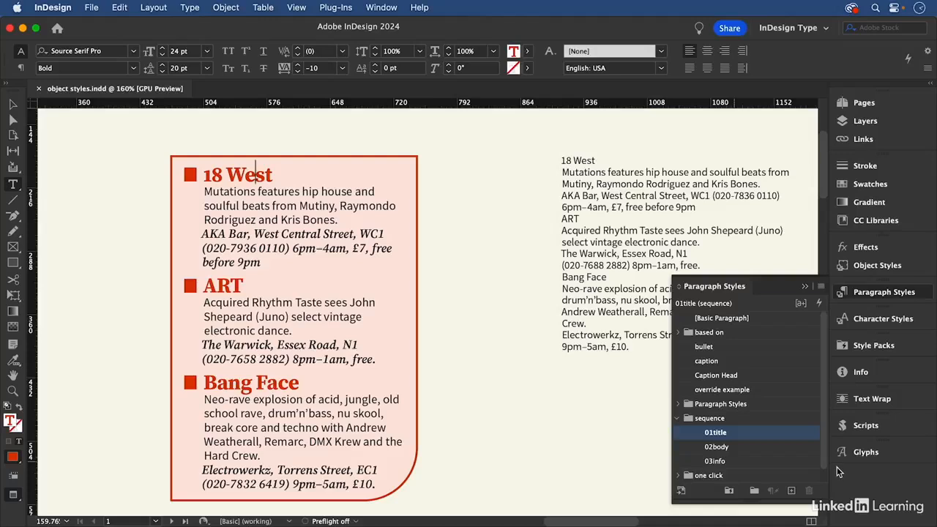
- Check the Paragraph Styles settings of the style loop object style and apply that style to the plain listings text frame
left_click(13, 104)
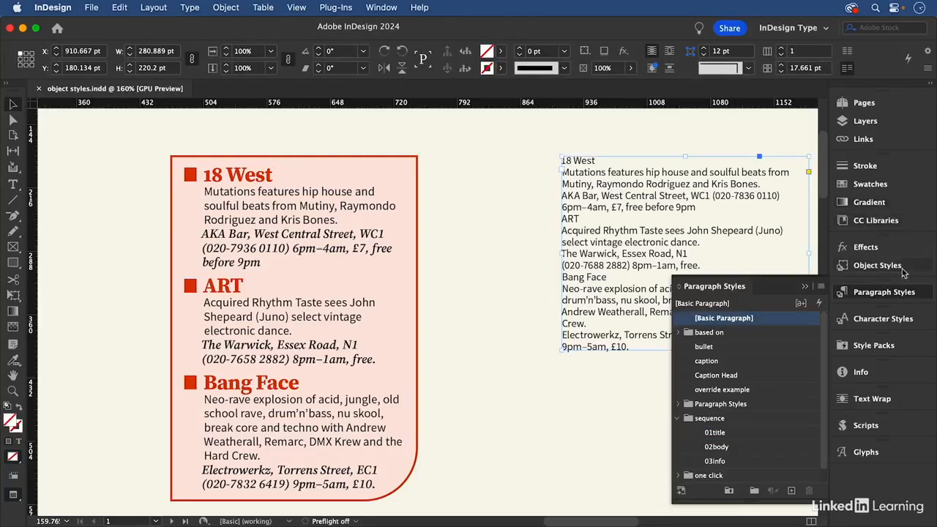
left_click(877, 265)
left_click(282, 305)
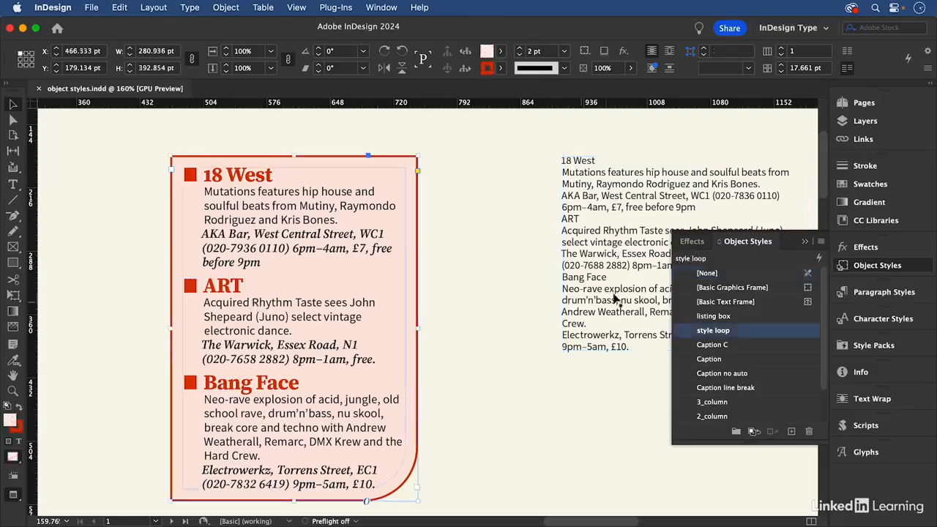
left_click(634, 262)
right_click(750, 332)
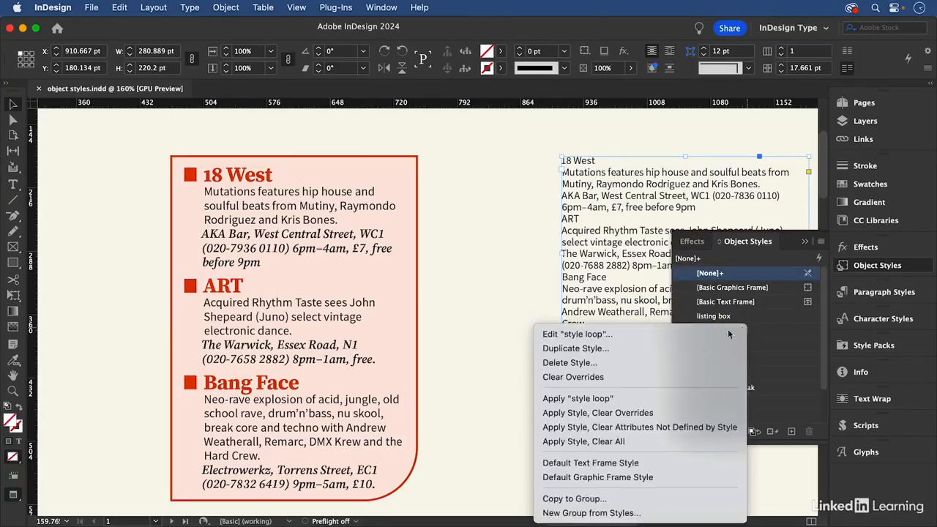
left_click(728, 334)
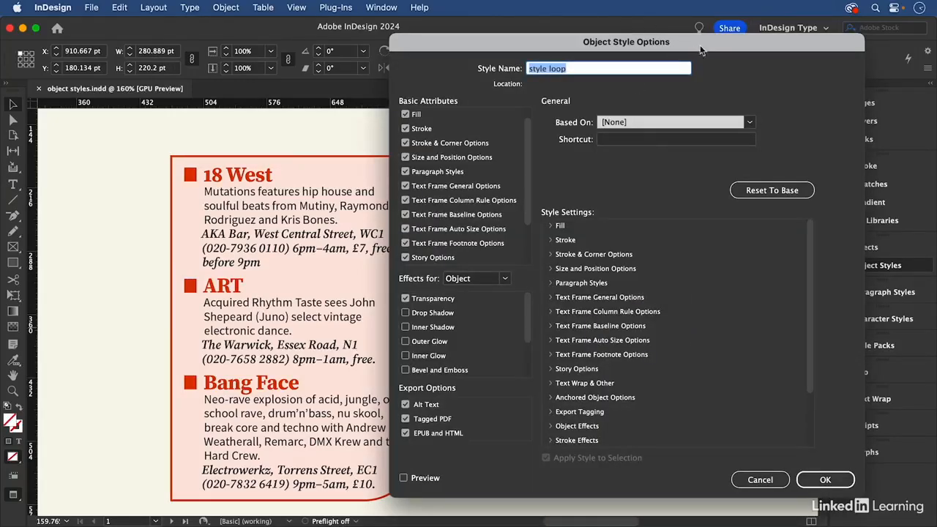
left_click_drag(701, 50, 387, 58)
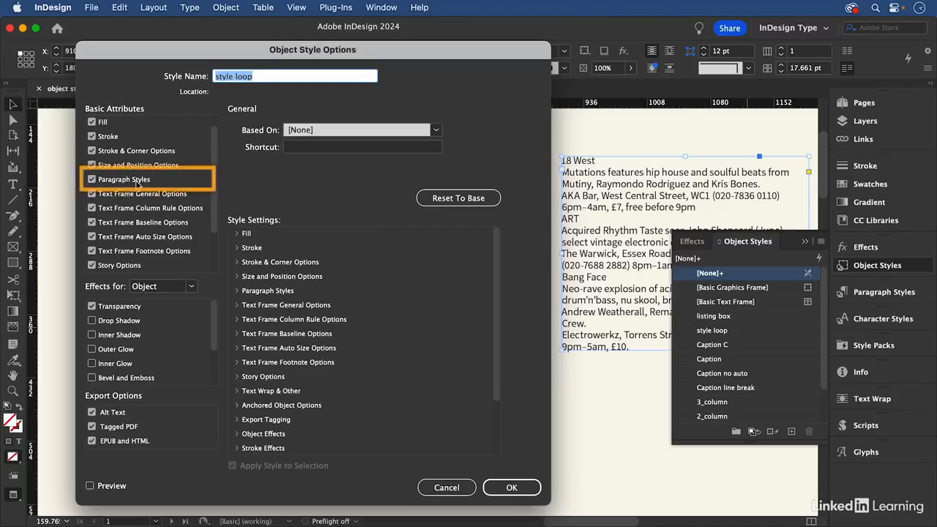
left_click(136, 183)
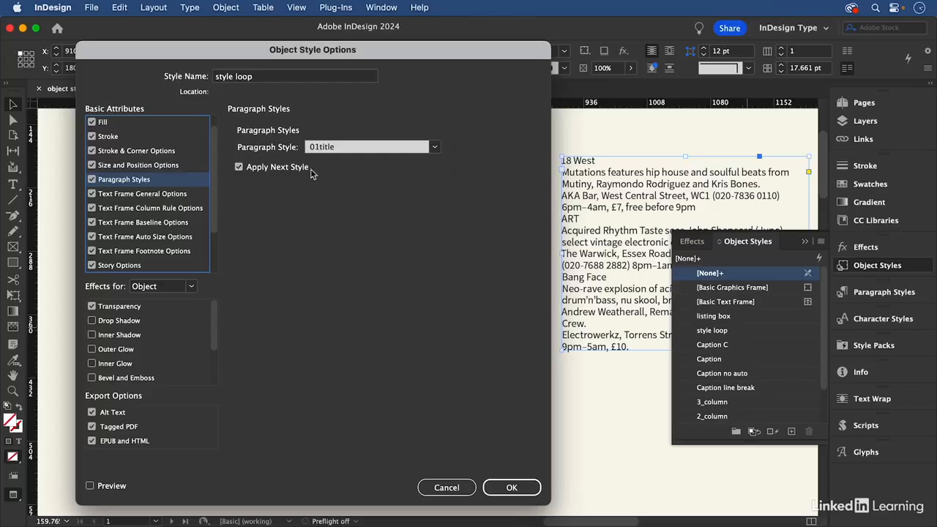
left_click(510, 487)
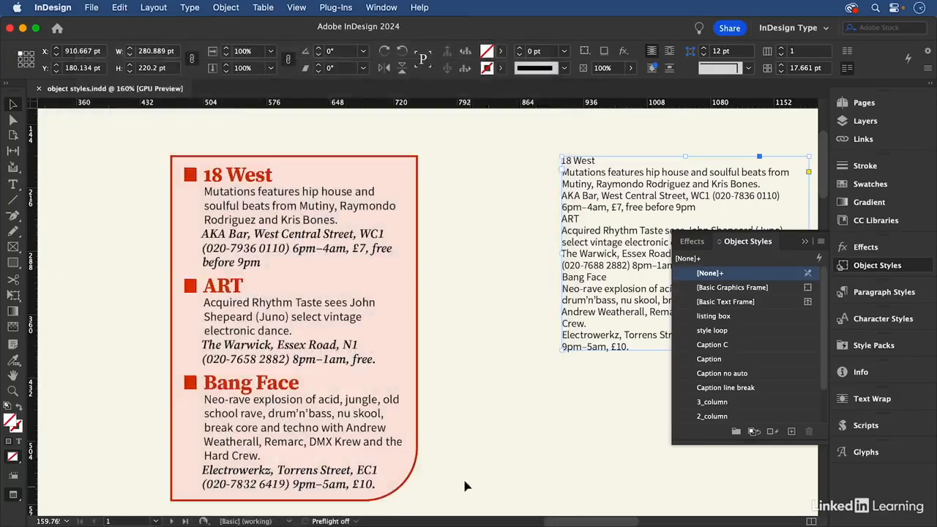
left_click(738, 336)
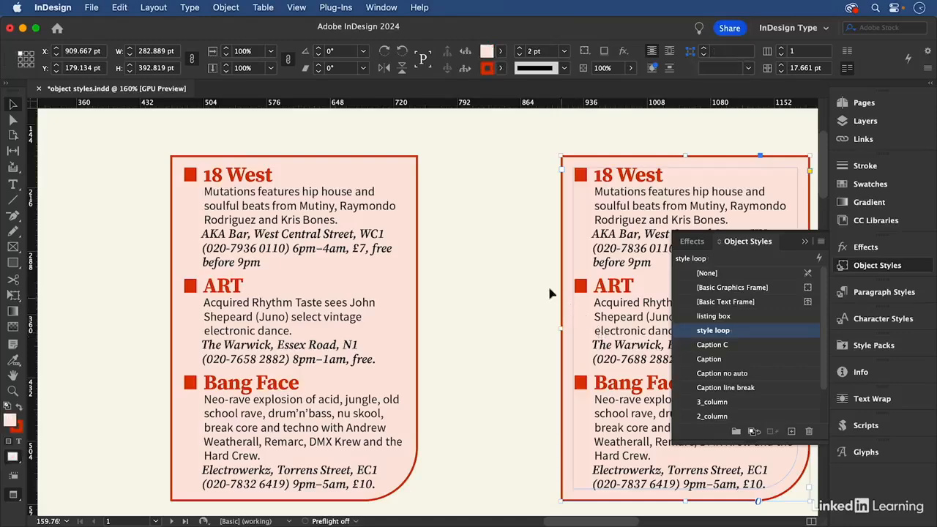
- Select the first anchored image beside the Contents text on page 2 to check which object style it uses
left_click_drag(529, 226, 408, 221)
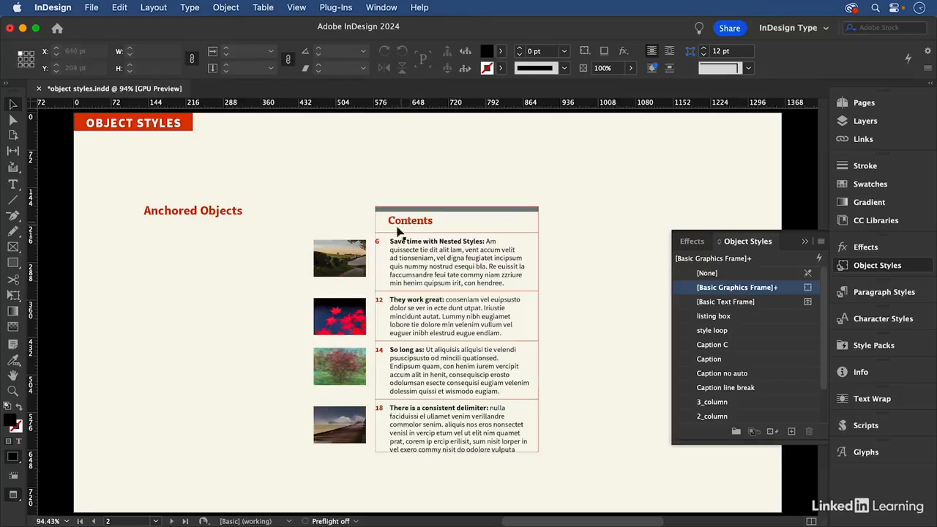
left_click(343, 254)
key("super+space")
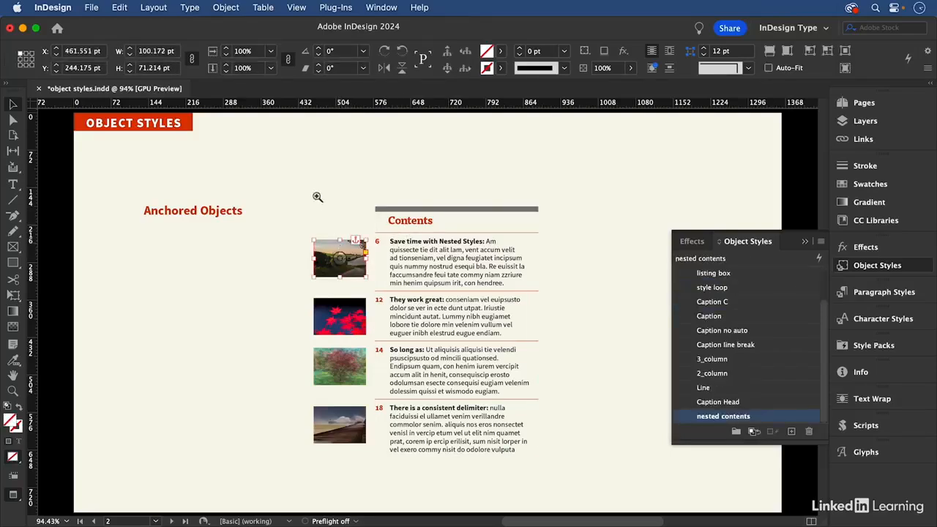
left_click_drag(303, 184, 582, 478)
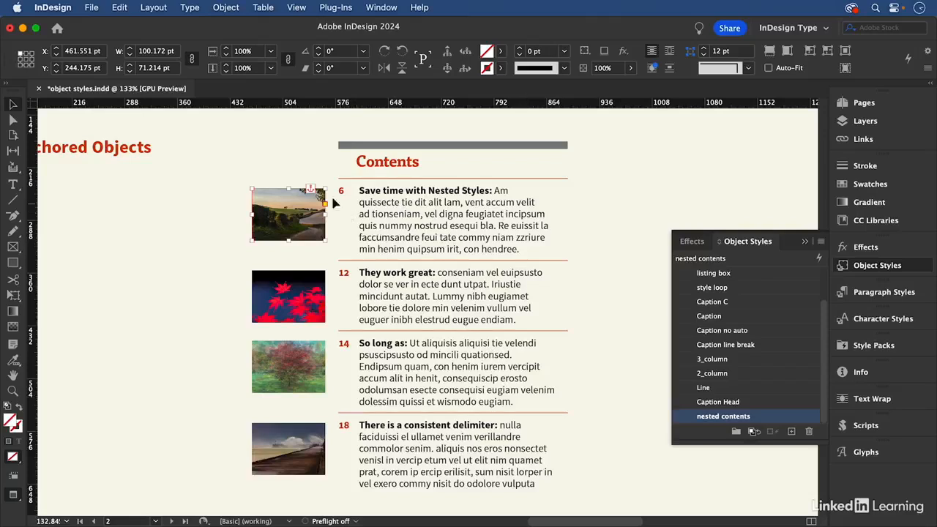
left_click(311, 190)
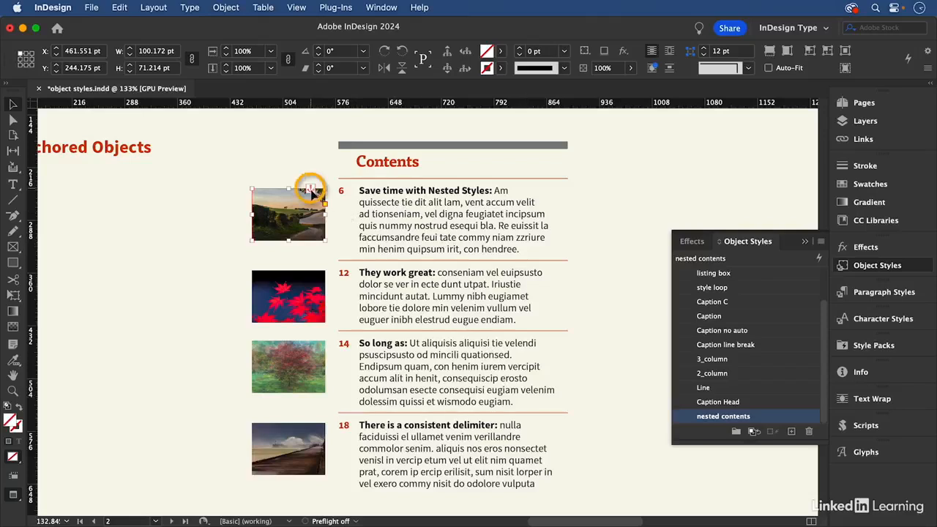
- Move the Contents text frame to test whether its anchored images follow, and undo the move
left_click(419, 214)
left_click_drag(419, 214, 567, 214)
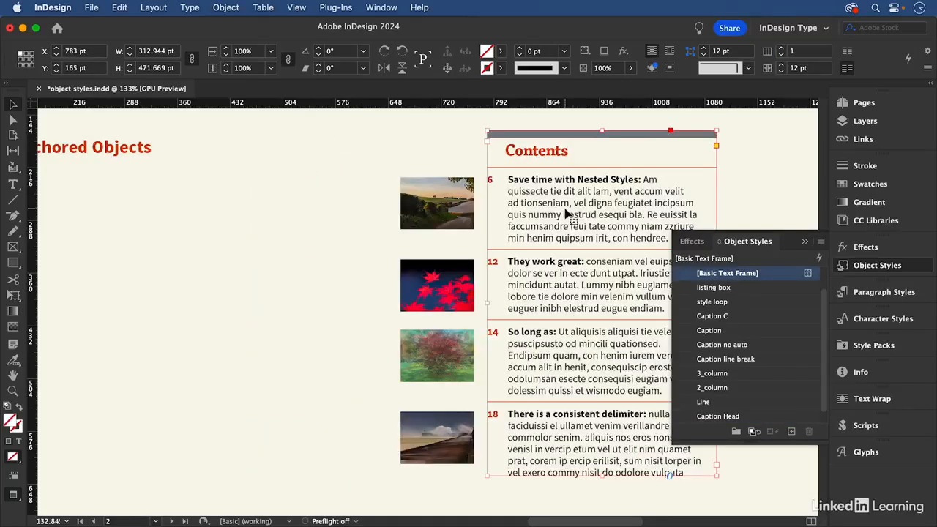
key("super+z")
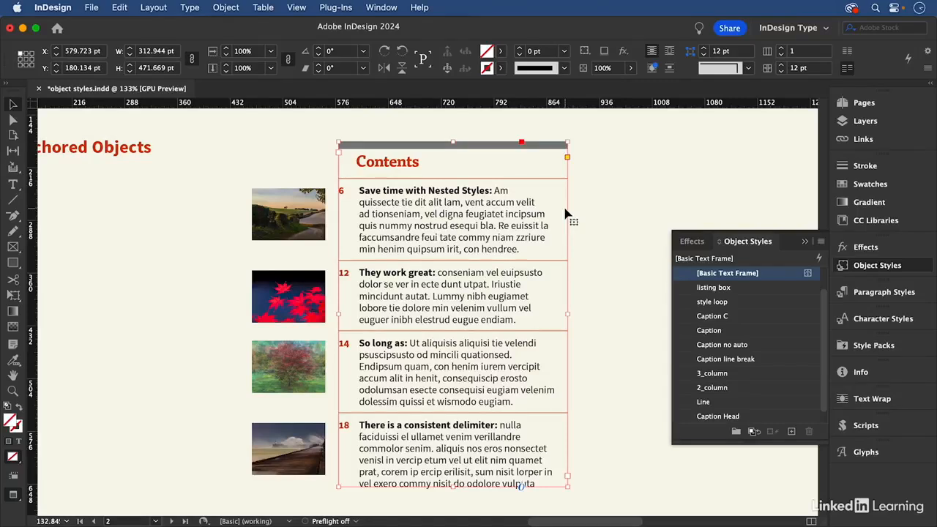
- Move the first anchored image away from the text to about X 399 pt and redefine the nested contents object style from it
left_click(289, 202)
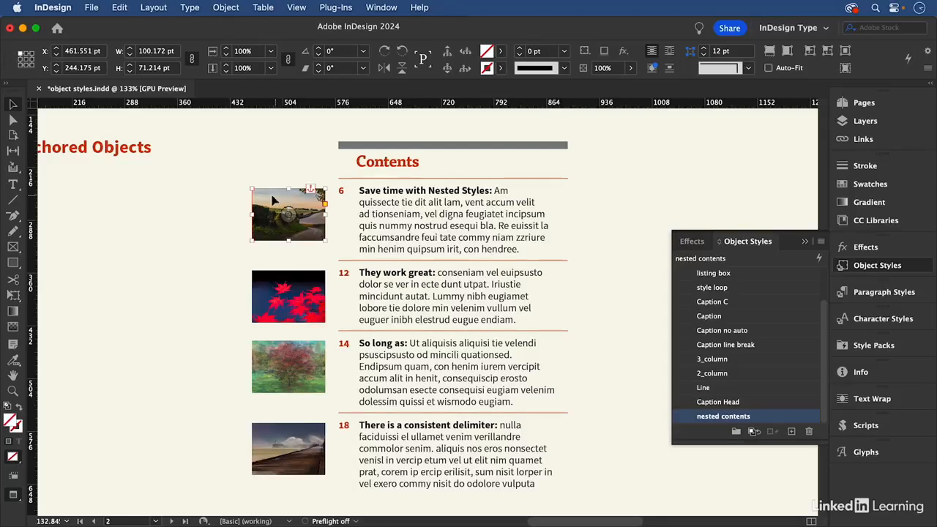
left_click_drag(277, 200, 232, 200)
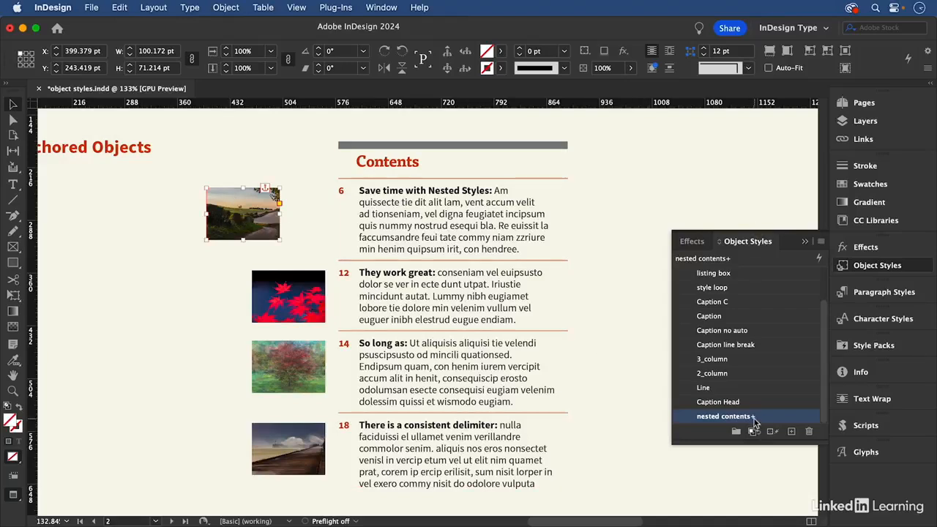
mouse_move(754, 423)
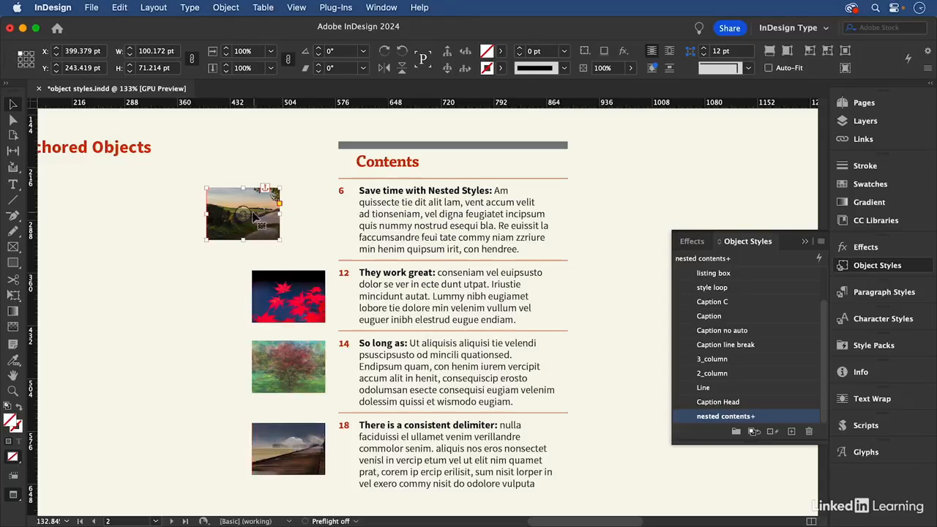
right_click(769, 418)
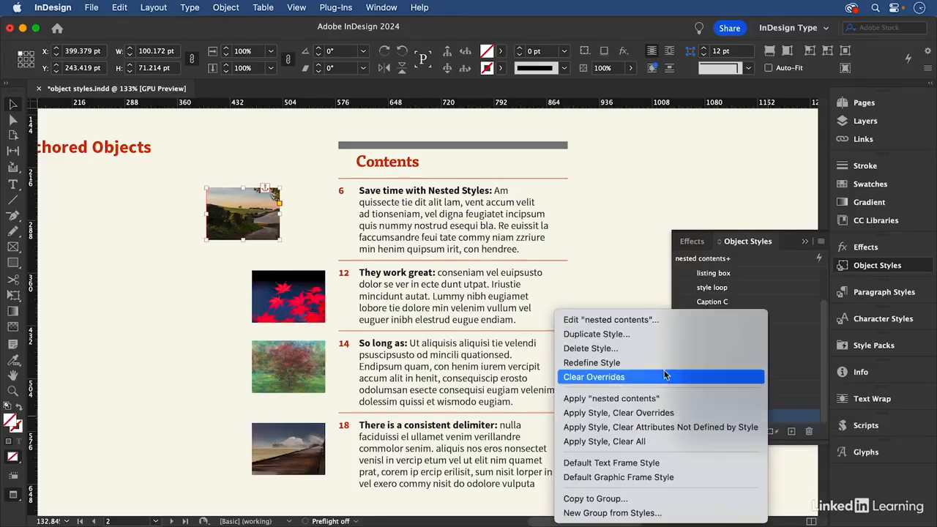
left_click(624, 363)
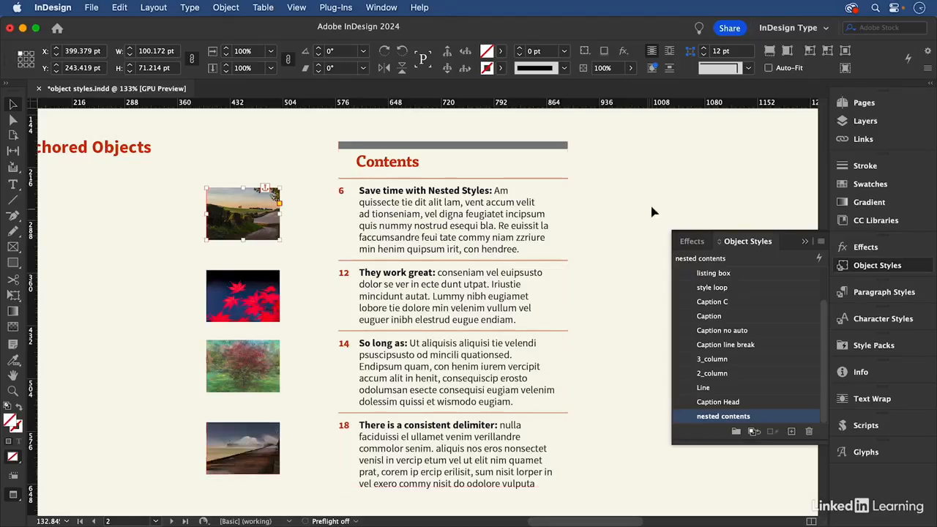
- Go to page 3 and check the object style and anchoring of the first two Contents images
key("alt+Page_Down")
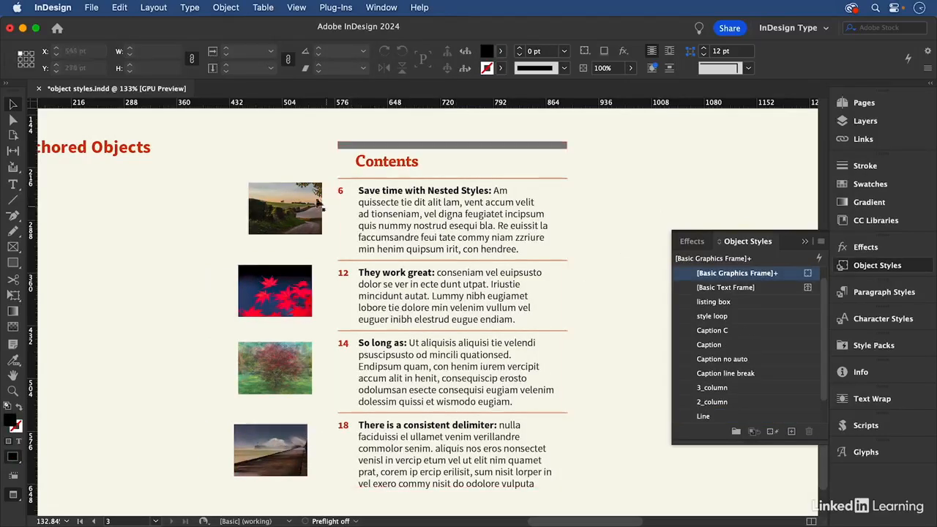
left_click(311, 205)
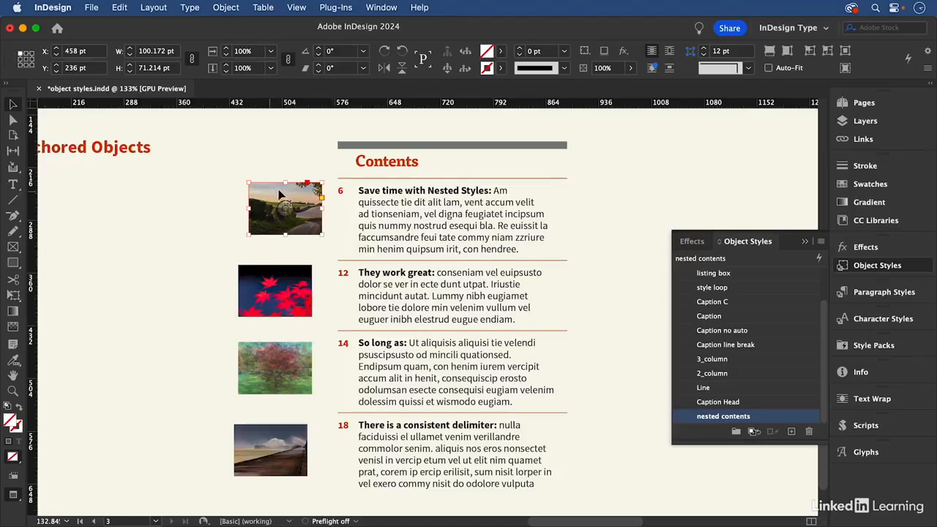
left_click(293, 279)
- Move the page 3 Contents text frame away from its unanchored images as a test, and undo the move
left_click_drag(432, 221, 617, 203)
key("super+z")
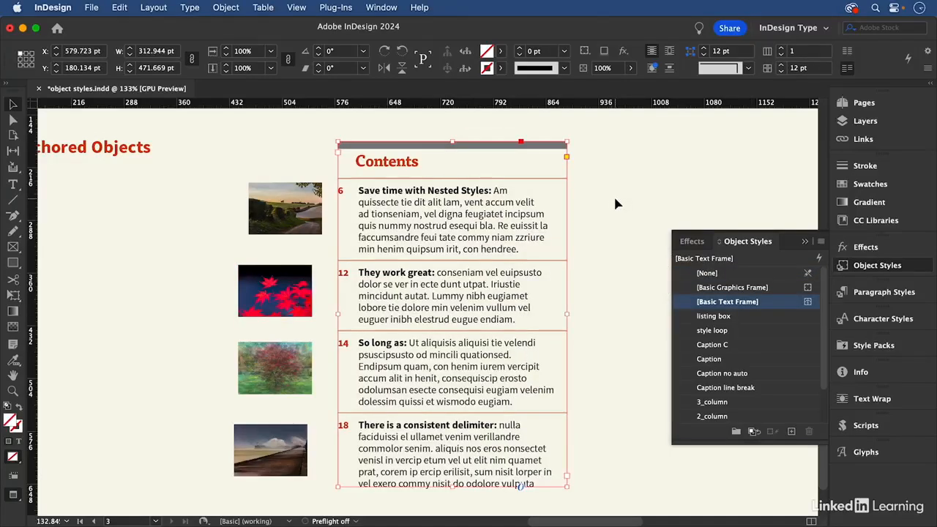
- Anchor the first image at the number 6 in the Contents text, with an X offset of 18 pt and a Y offset of 0 pt
left_click(307, 186)
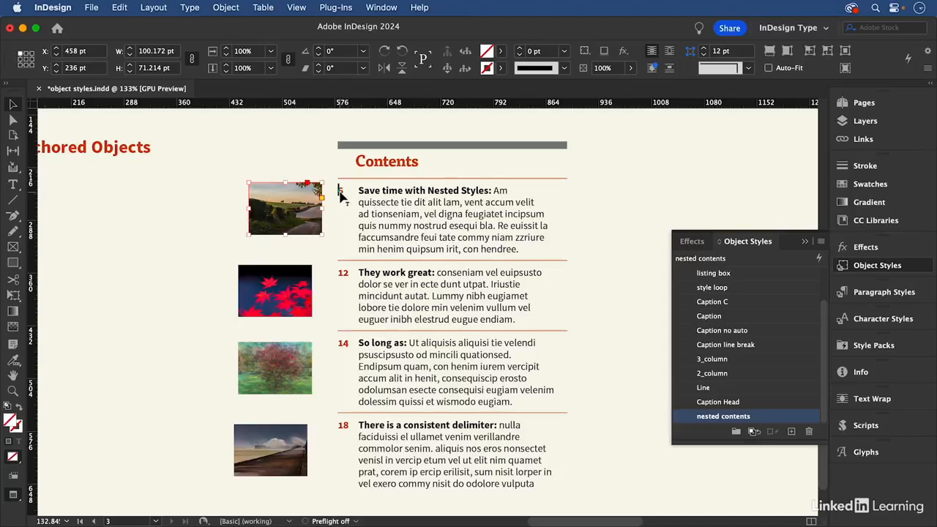
left_click_drag(341, 195, 342, 195)
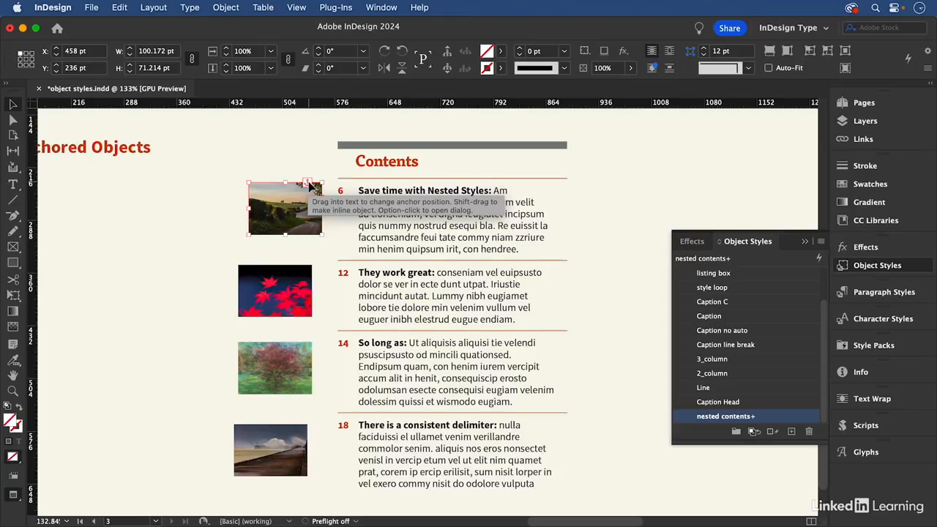
left_click(308, 184, "alt")
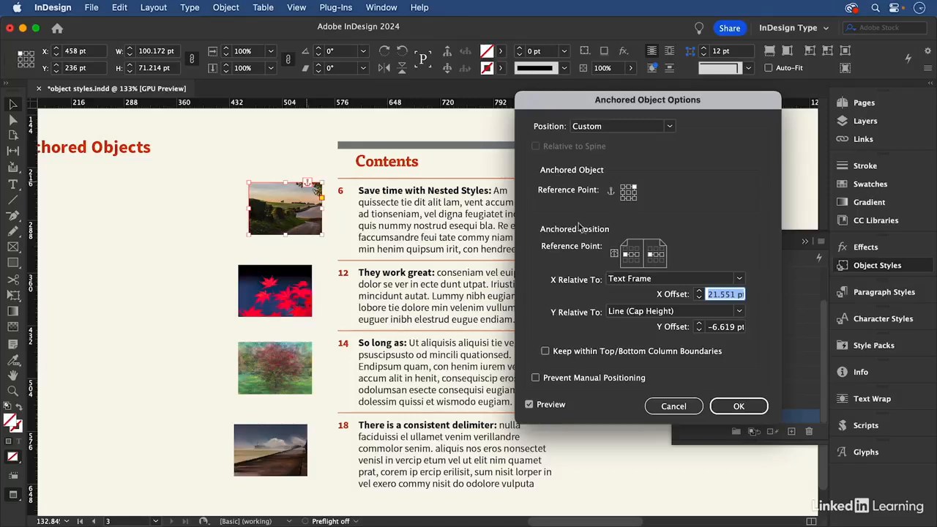
left_click_drag(705, 104, 635, 67)
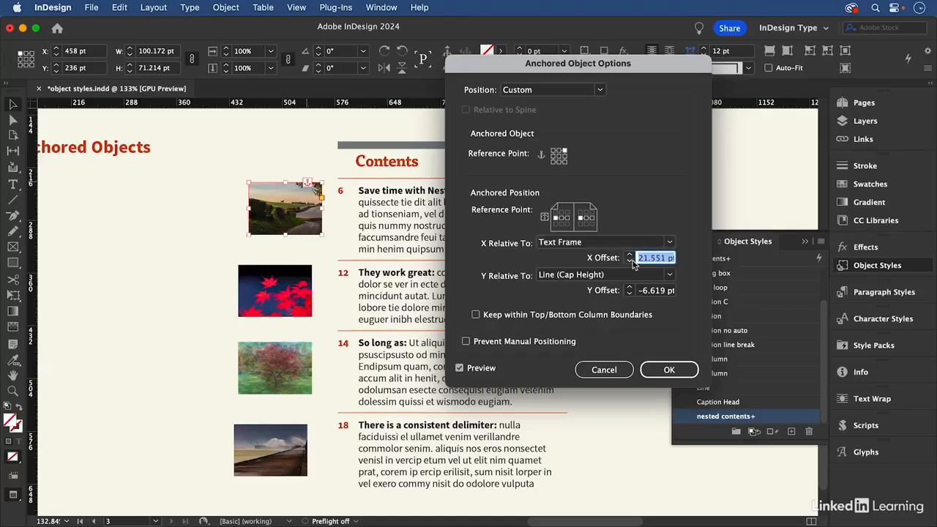
type("18")
key("Tab")
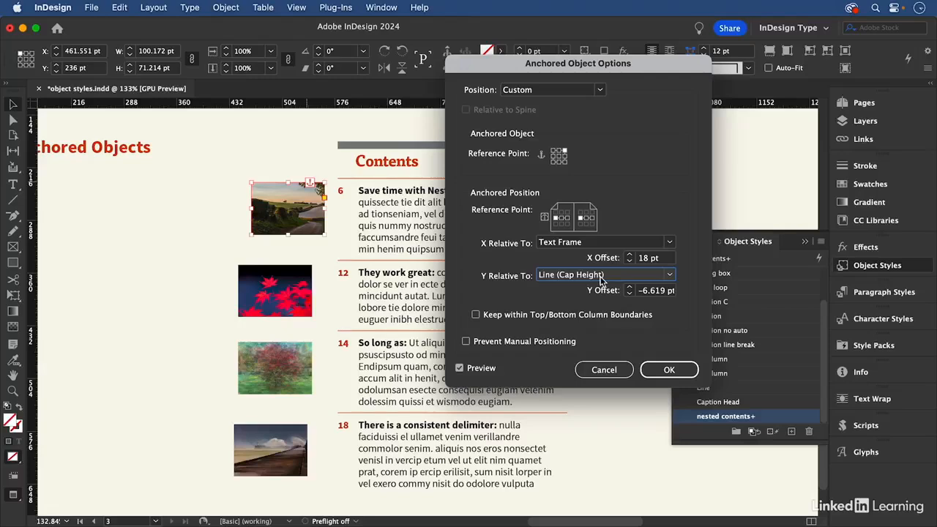
left_click(657, 291)
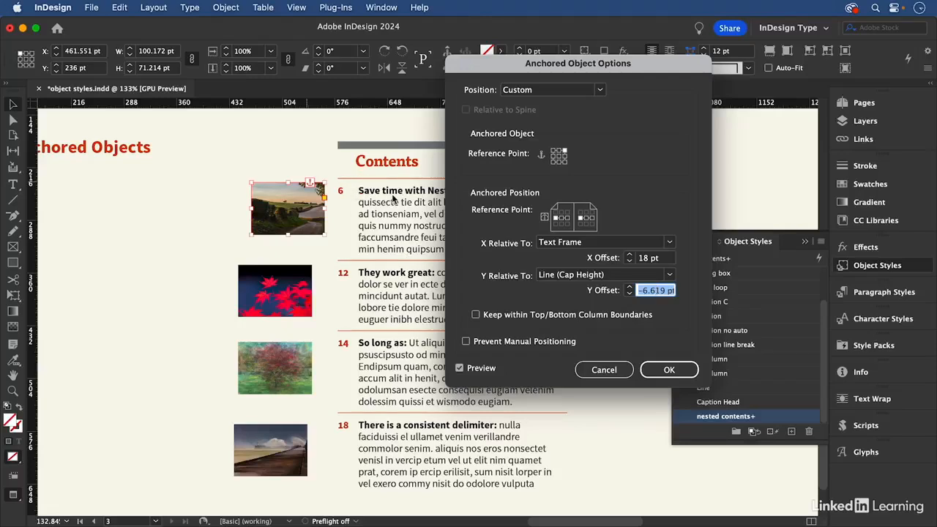
type("0")
key("Tab")
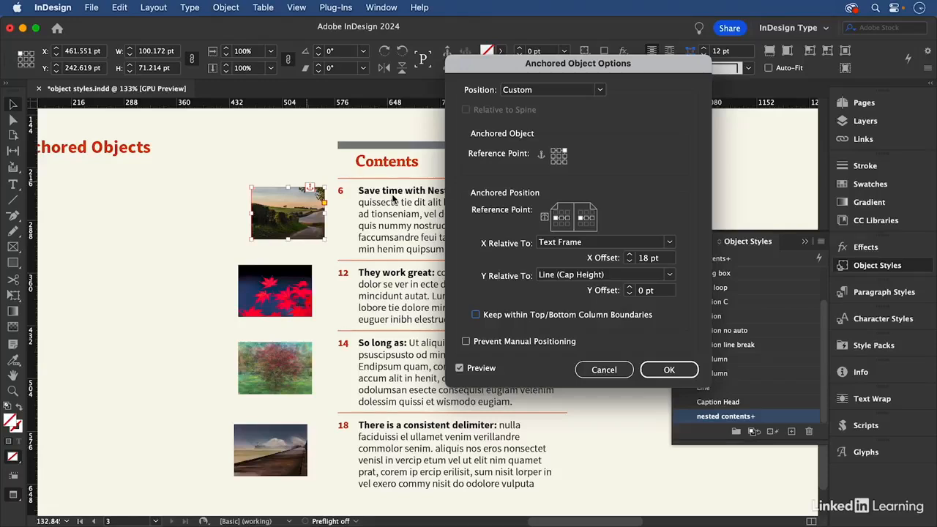
left_click(668, 370)
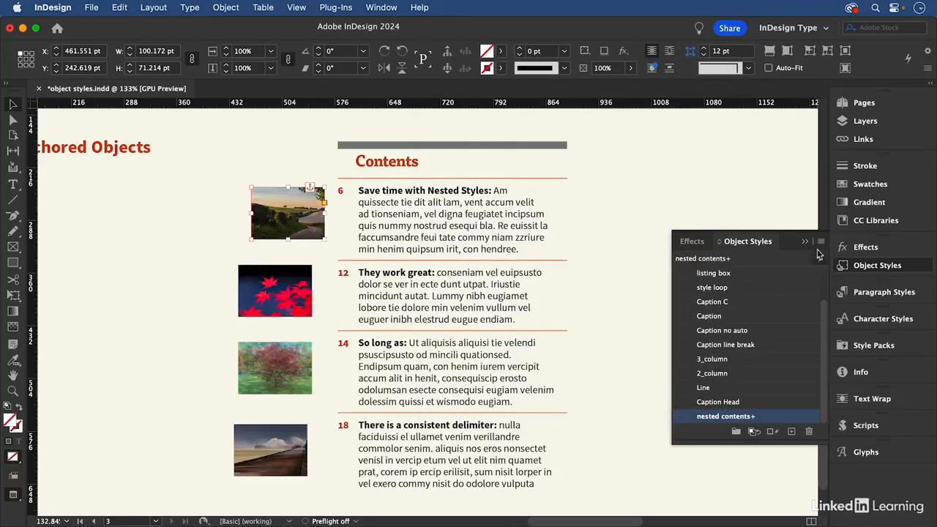
- Create an object style named anchored object from the anchored first image, based on nested contents
left_click(821, 241)
left_click(746, 156)
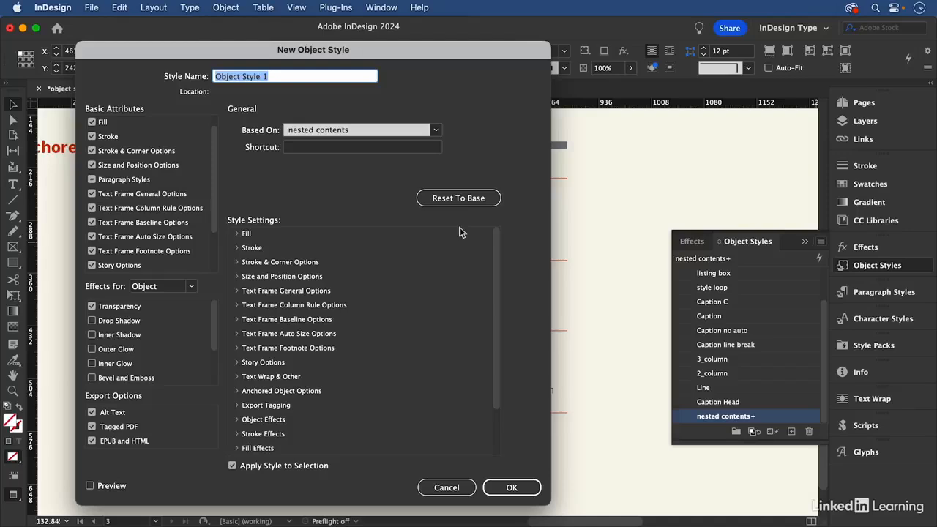
type("n")
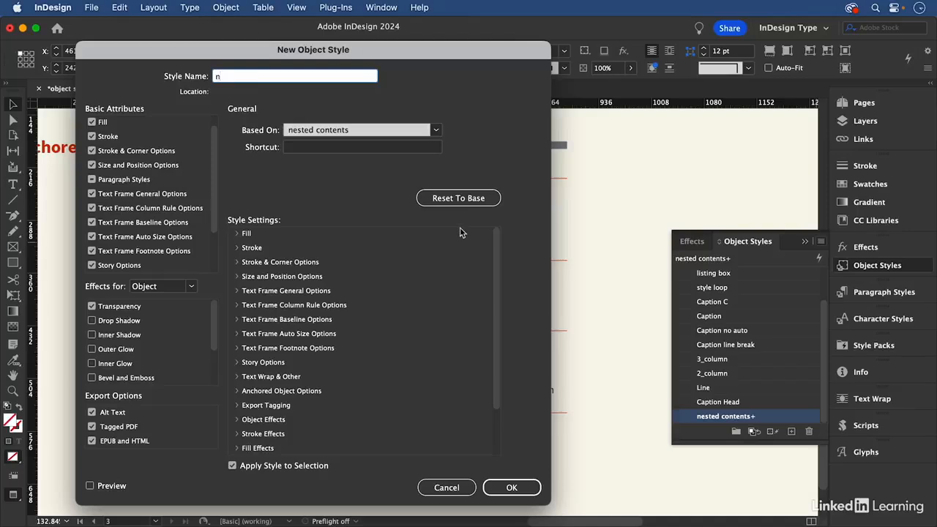
type("anchored object")
left_click(511, 487)
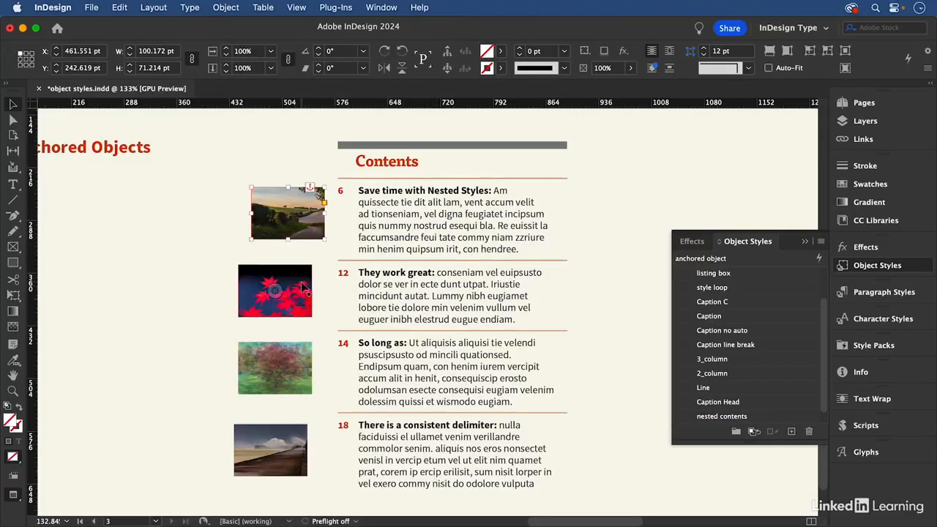
- Sort the object styles by name and apply the anchored object style to the three remaining Contents images
left_click(293, 308)
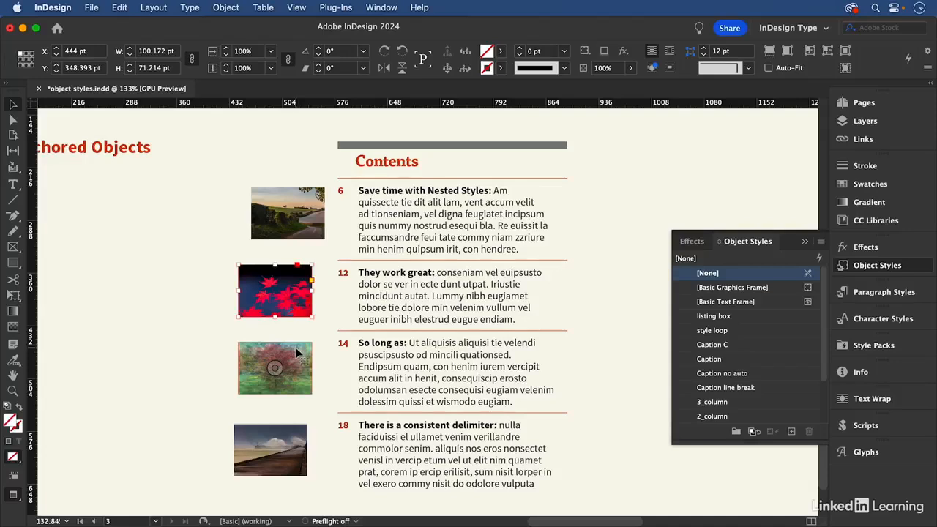
left_click(295, 349, "shift")
left_click(288, 444, "shift")
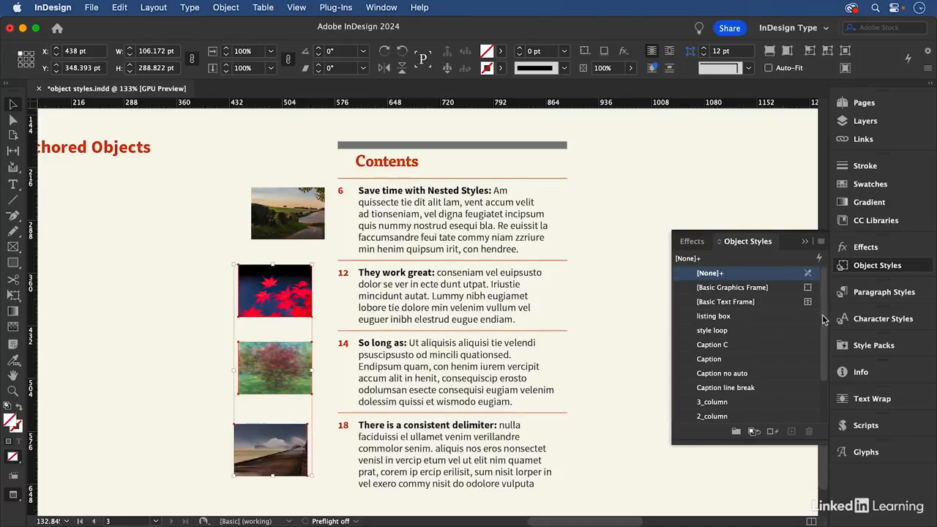
left_click_drag(825, 318, 825, 374)
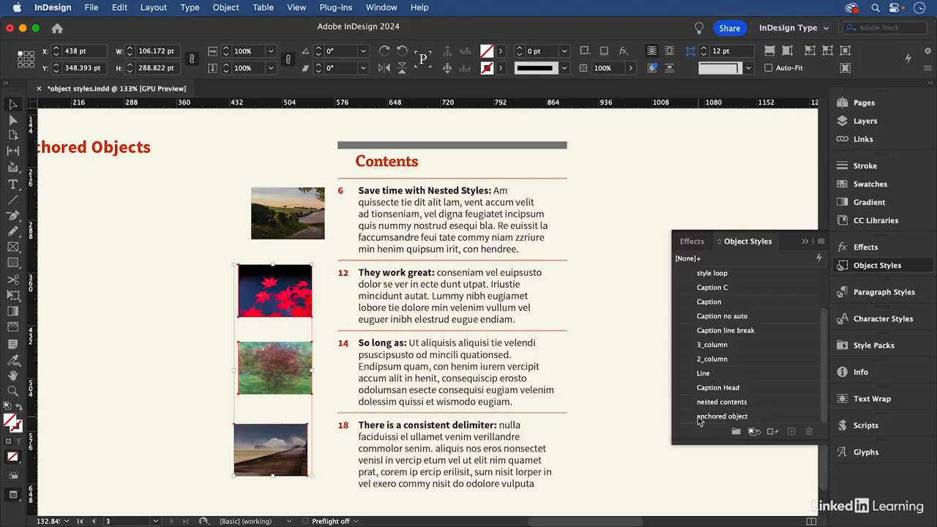
left_click(821, 241)
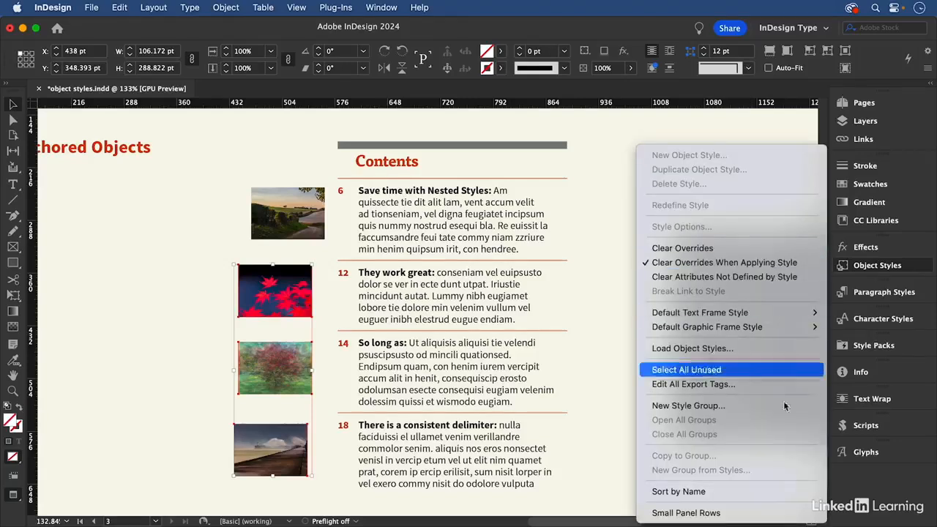
left_click(755, 491)
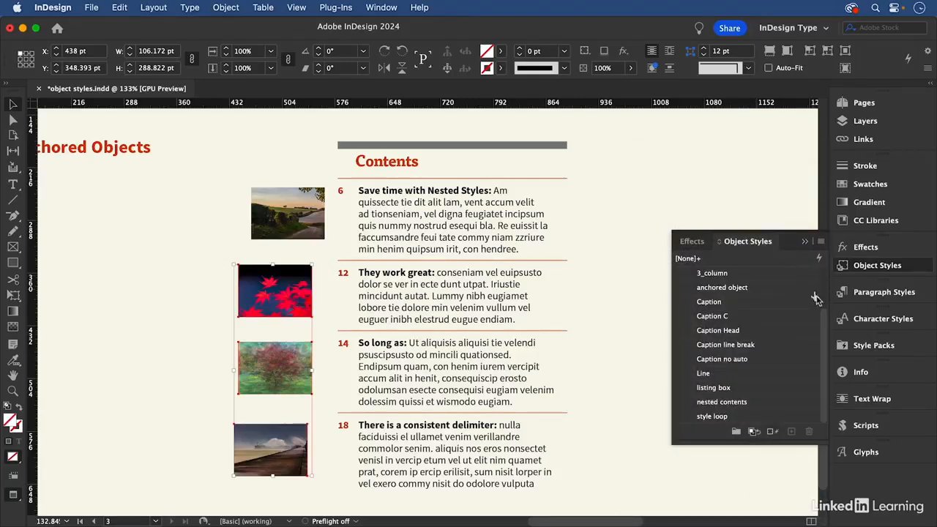
scroll(822, 293, "up", 2)
left_click_drag(822, 282, 823, 299)
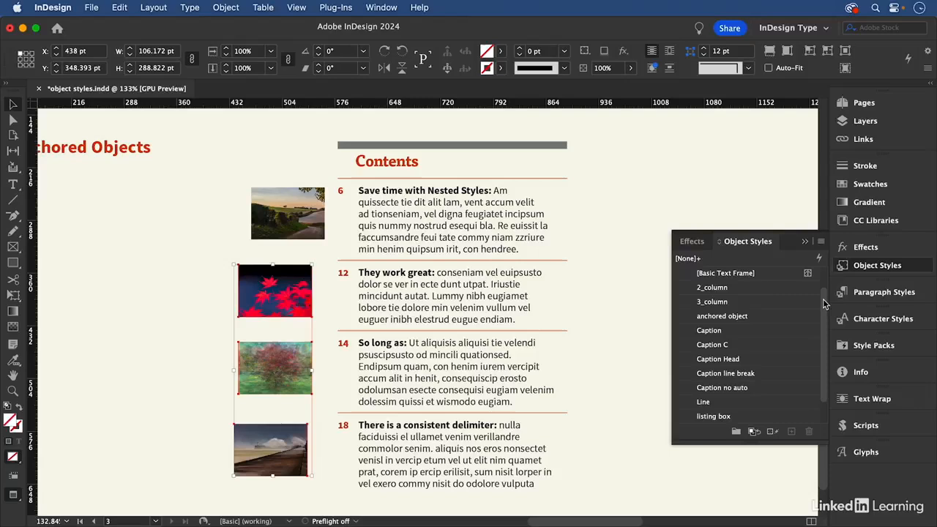
left_click(745, 318)
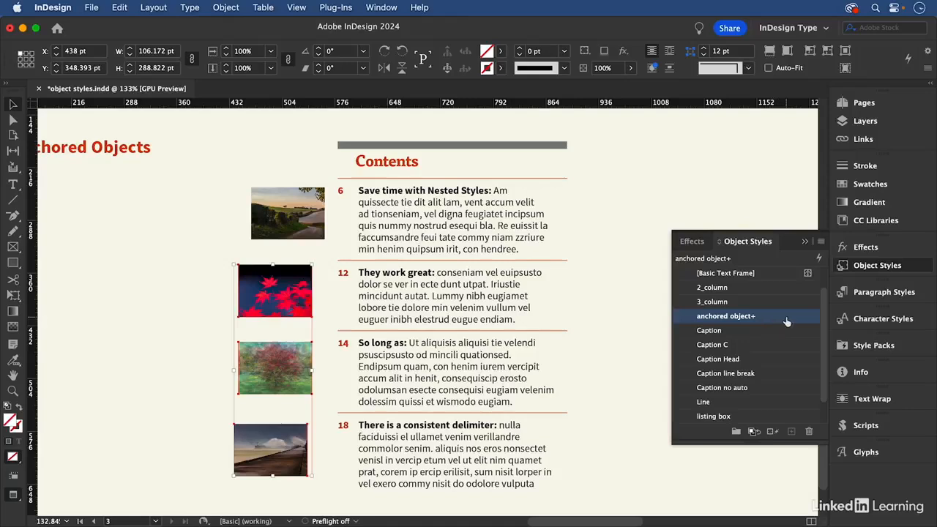
mouse_move(754, 321)
- Anchor the red leaves image at the number 12 in the Contents text and clear its anchored object style overrides
left_click(302, 282)
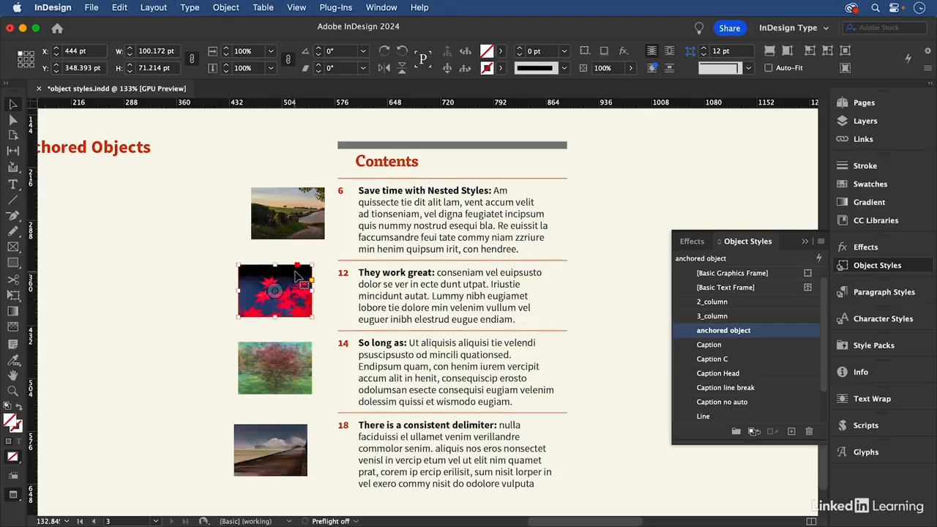
left_click_drag(297, 269, 218, 263)
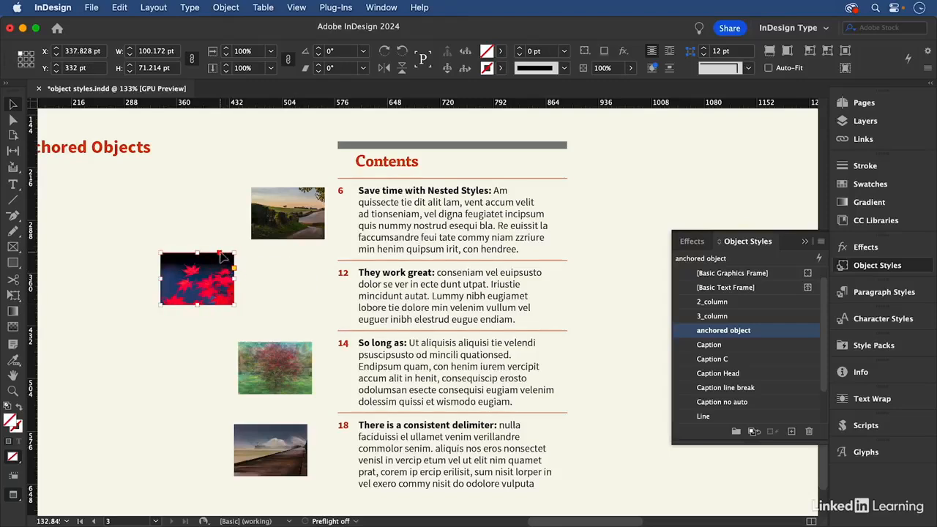
left_click_drag(220, 254, 347, 282)
left_click(782, 336, "alt")
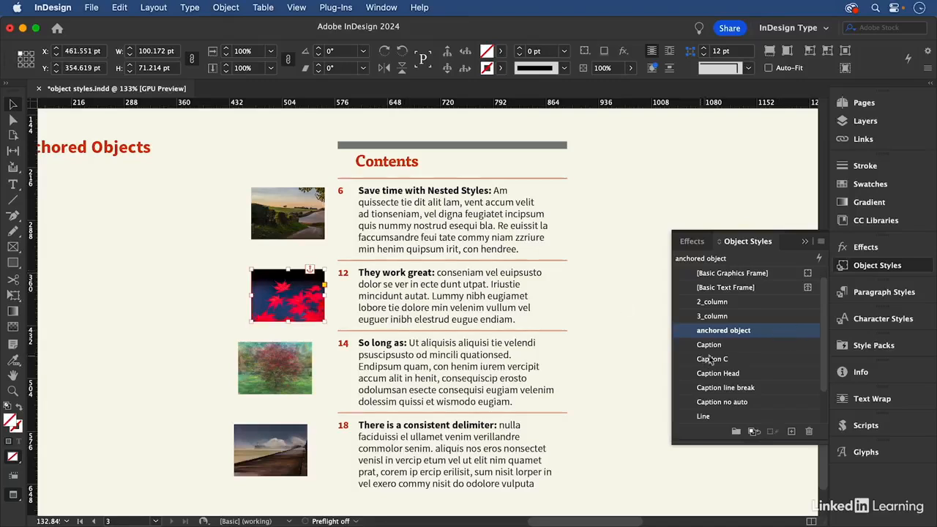
- Anchor the third and fourth images at the numbers 14 and 18, clearing the third image's anchored object style overrides
left_click(293, 366)
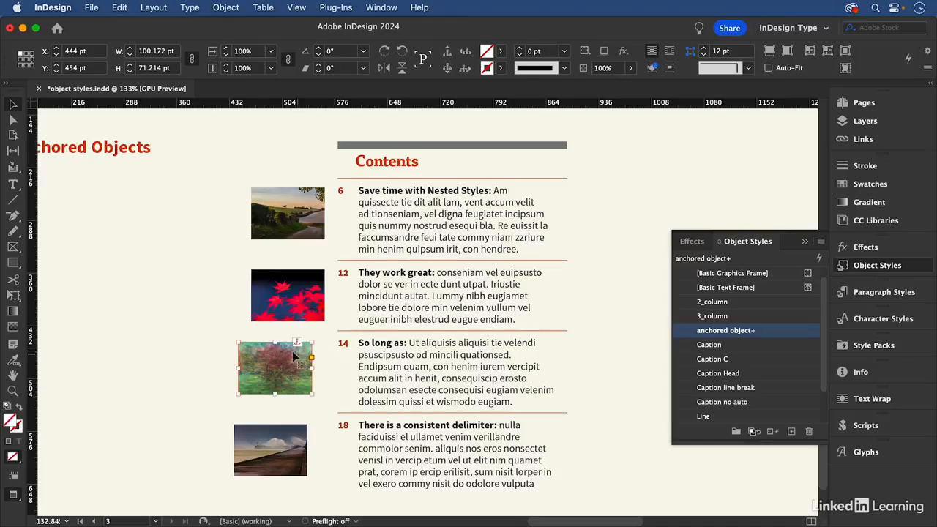
left_click(769, 334, "alt")
left_click(268, 448)
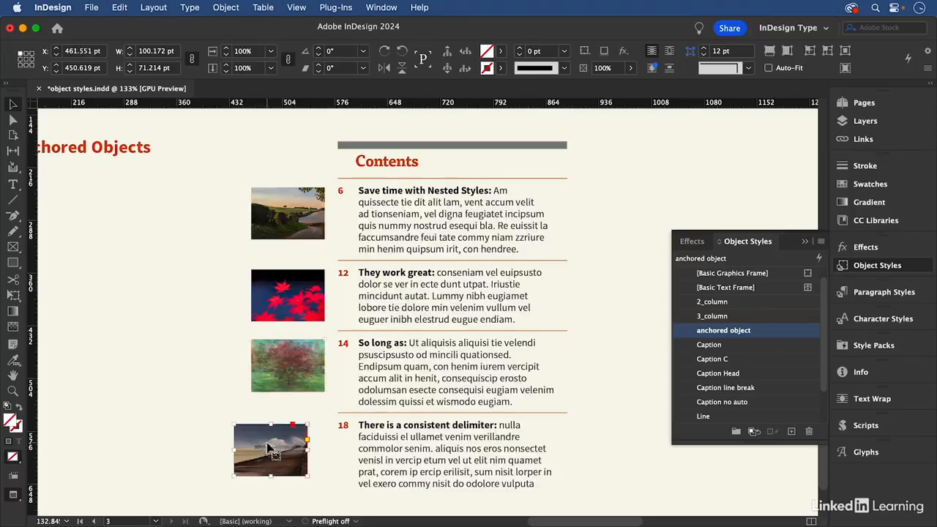
left_click_drag(292, 424, 342, 429)
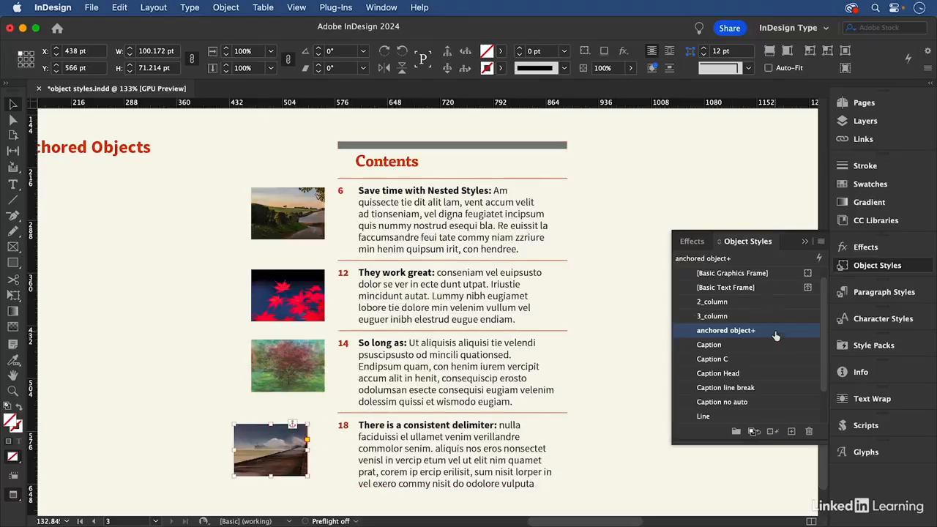